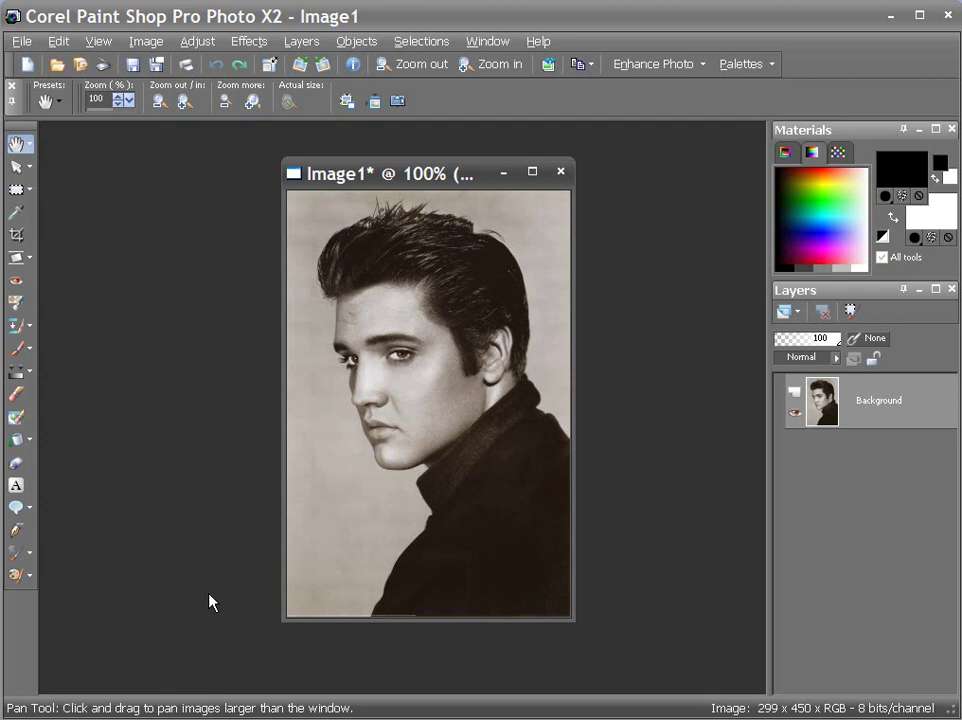
# - Maximize the portrait's image window and open the Threshold adjustment for it
pyautogui.click(530, 183)
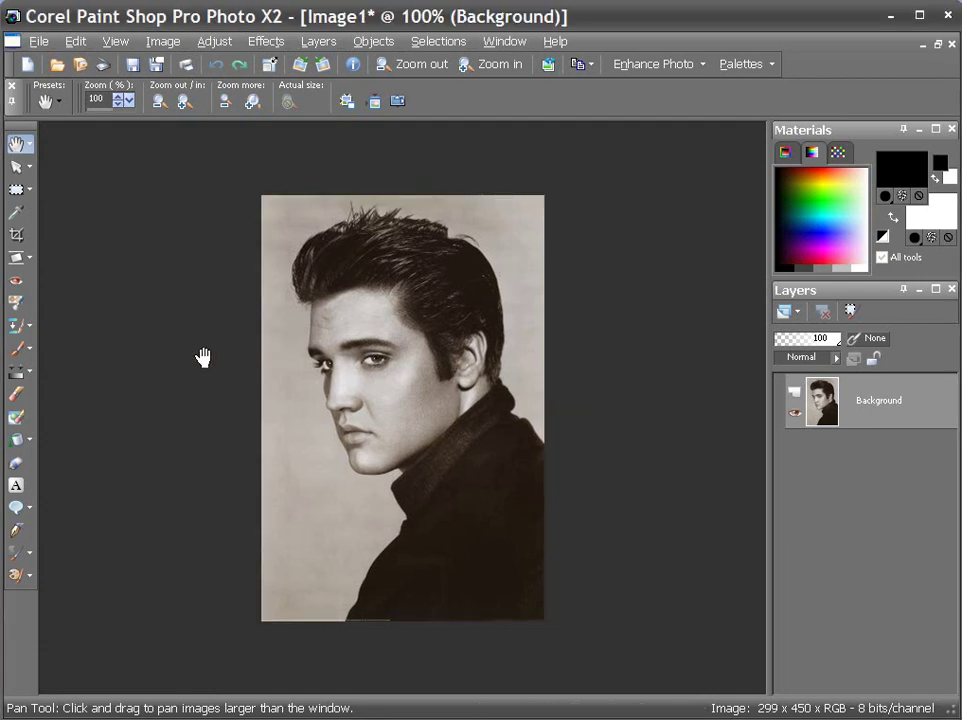
pyautogui.click(164, 43)
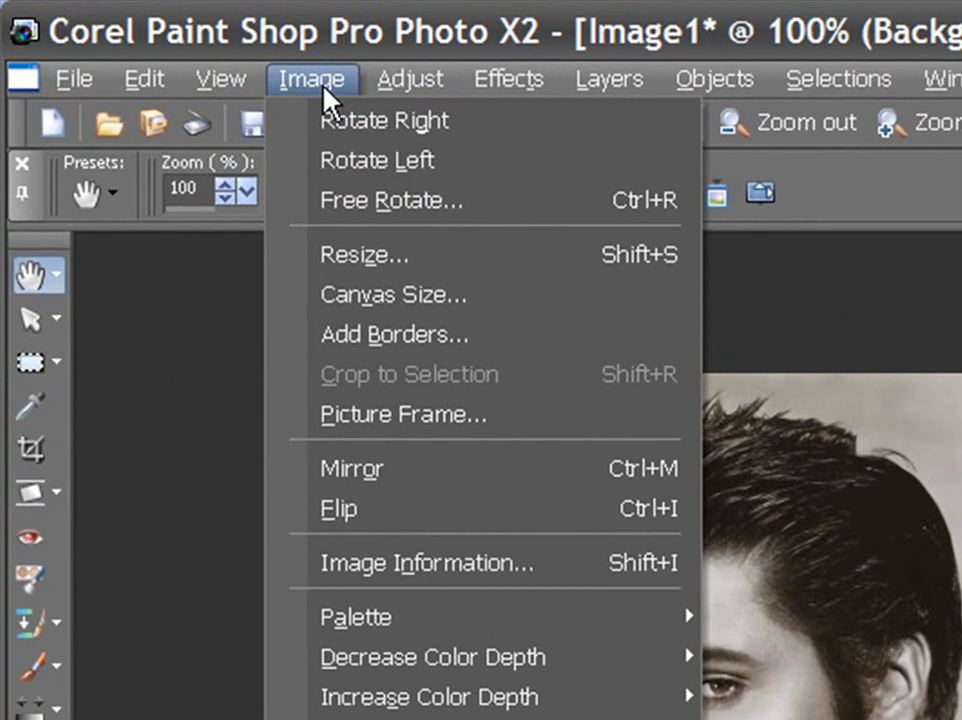
pyautogui.moveTo(370, 88)
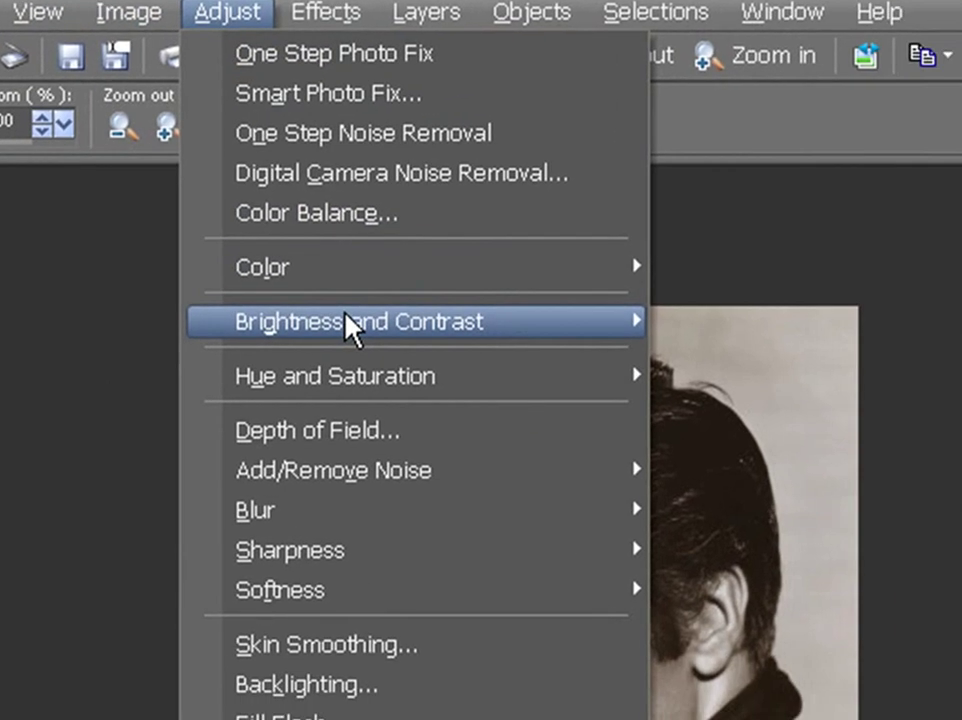
pyautogui.moveTo(527, 388)
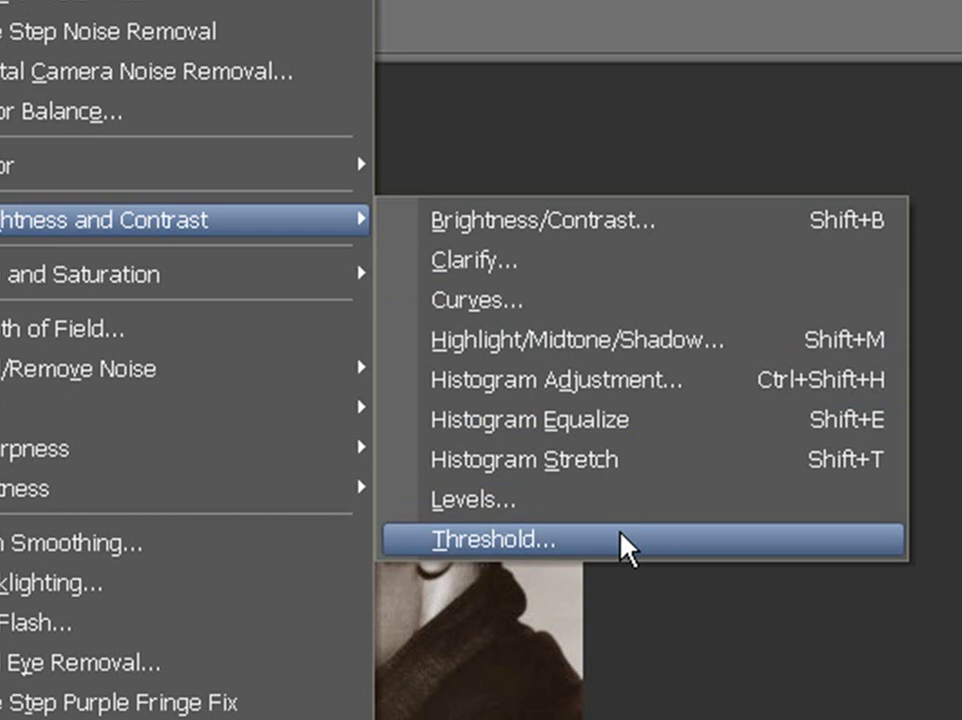
pyautogui.click(592, 541)
pyautogui.moveTo(62, 248); pyautogui.dragTo(455, 236)
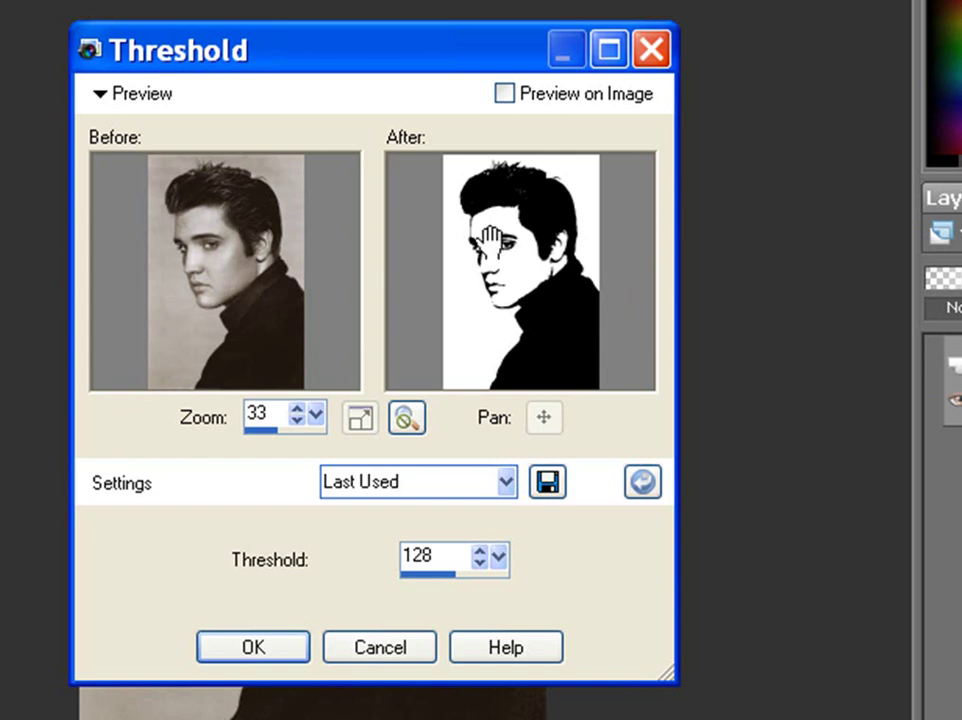
pyautogui.moveTo(425, 50); pyautogui.dragTo(432, 67)
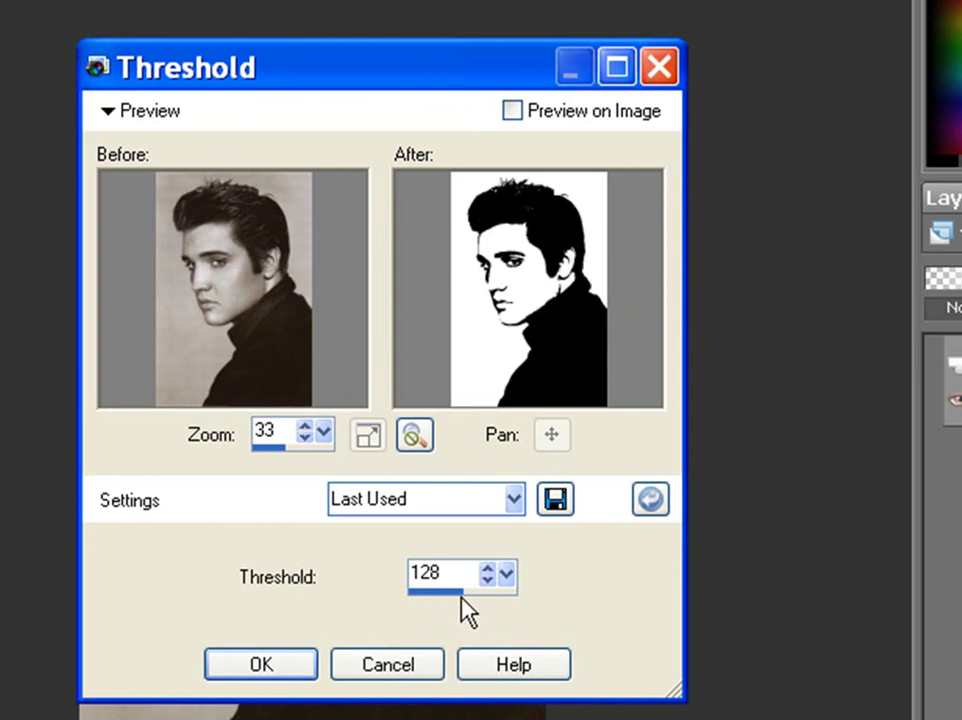
# - Preview threshold levels such as 192 and 16, set the level to 128 and apply it to the portrait
pyautogui.click(507, 575)
pyautogui.moveTo(507, 578); pyautogui.dragTo(546, 622)
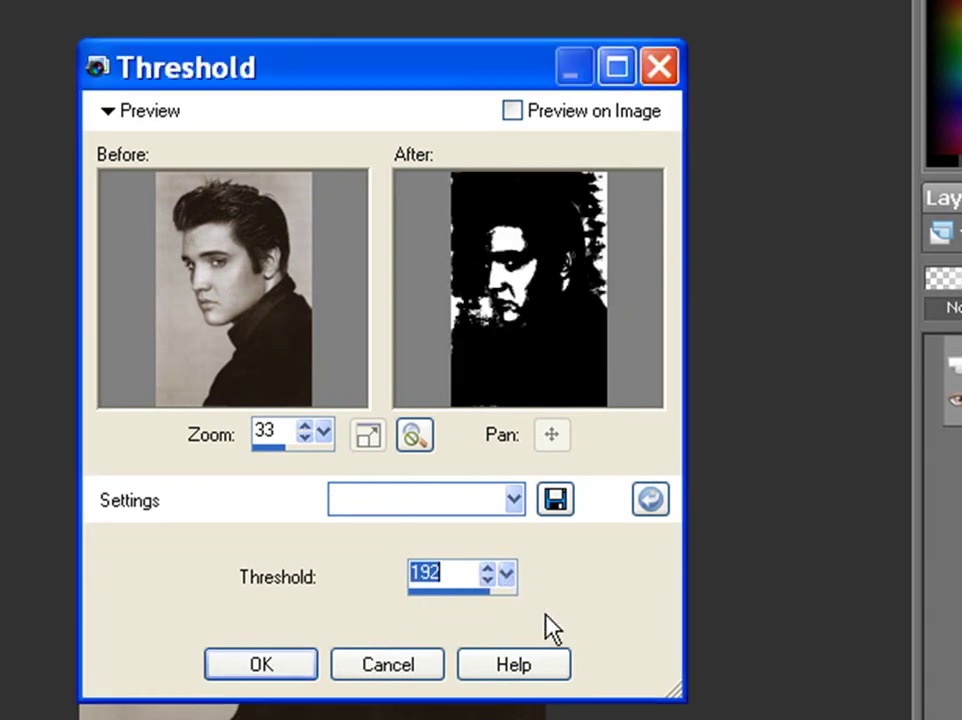
pyautogui.moveTo(509, 577); pyautogui.dragTo(399, 632)
pyautogui.click(509, 577)
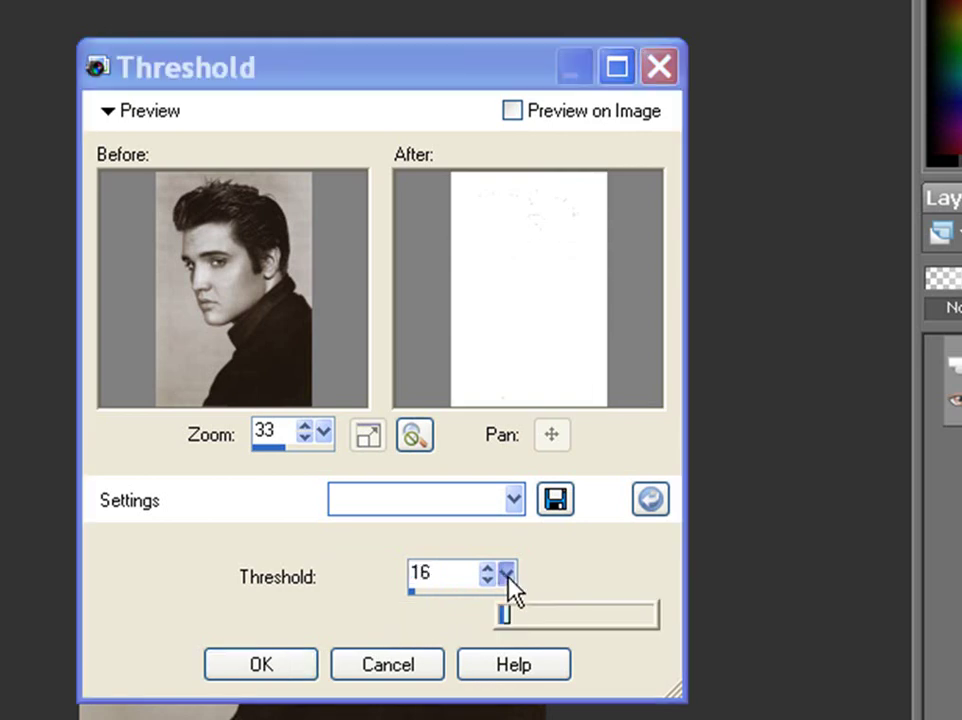
pyautogui.moveTo(509, 577); pyautogui.dragTo(580, 627)
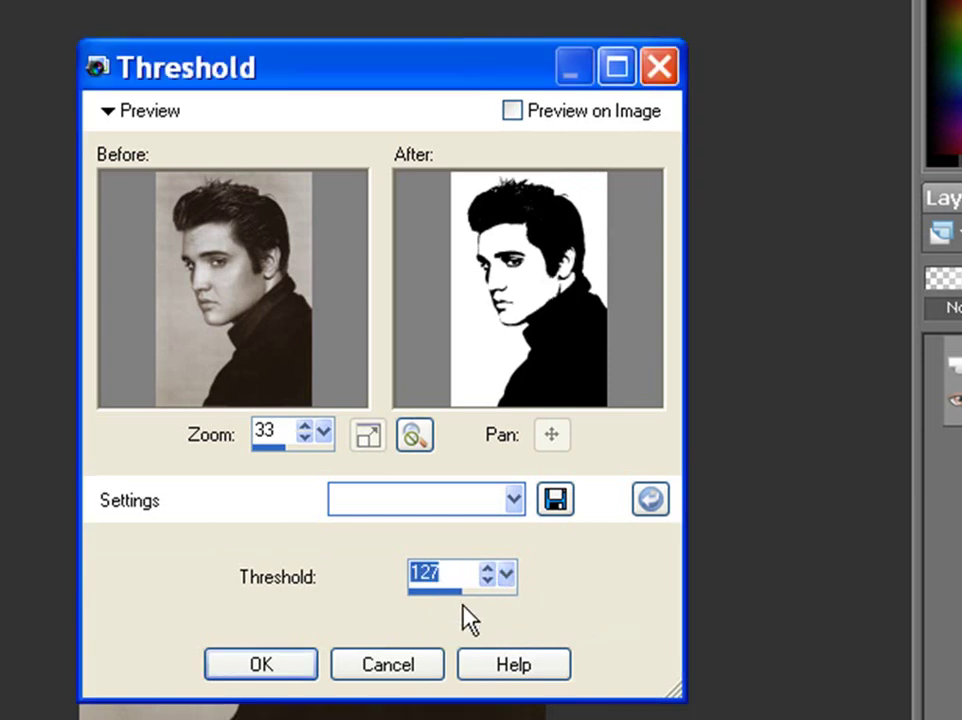
pyautogui.click(487, 568)
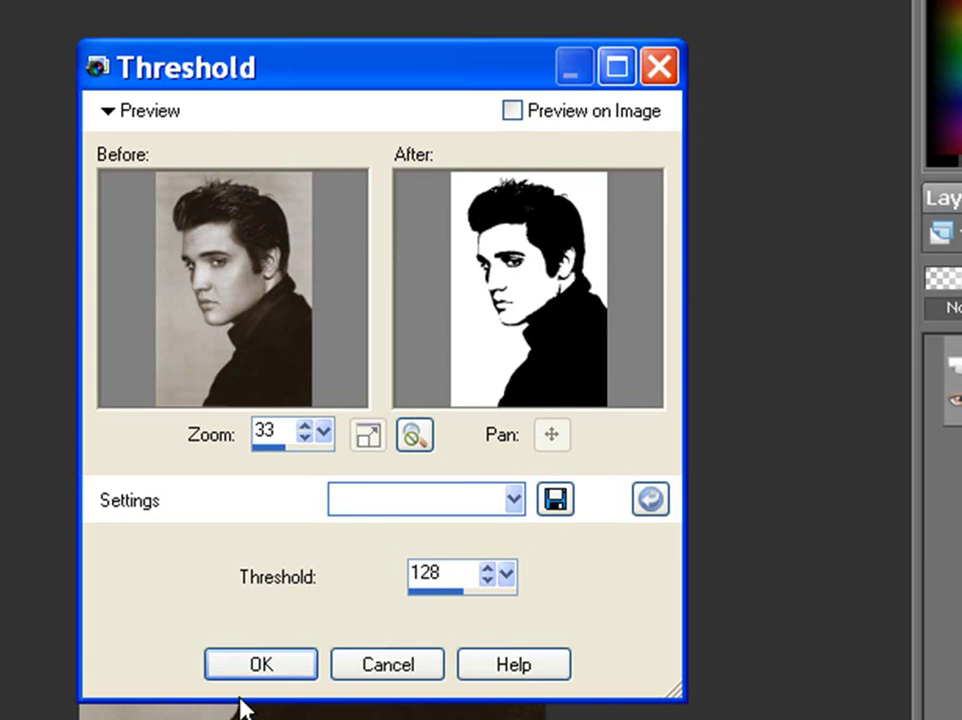
pyautogui.click(266, 670)
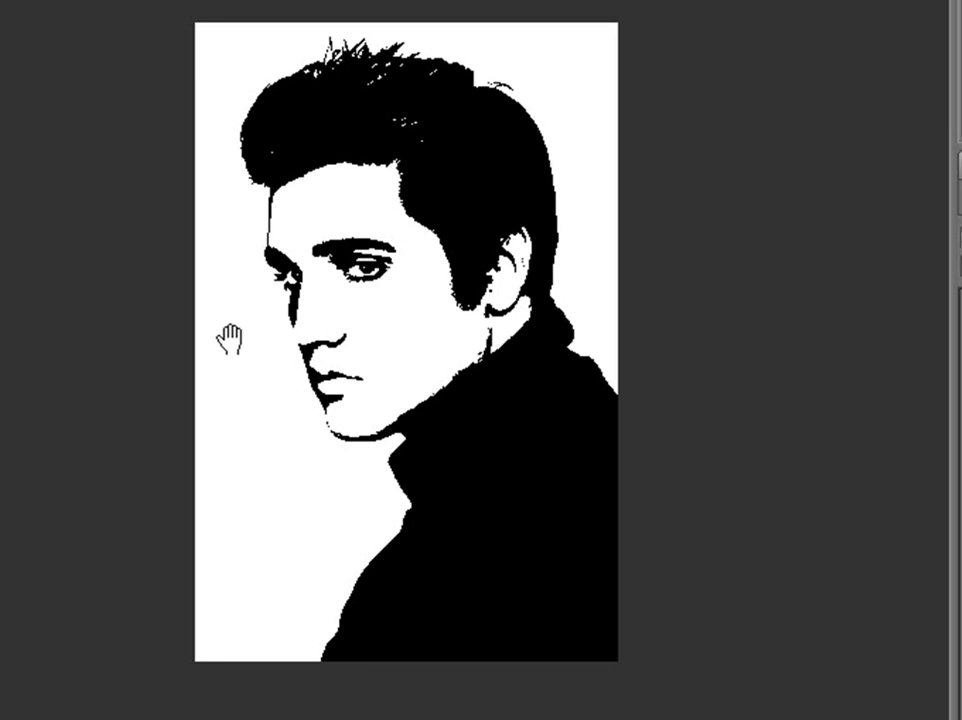
# - Activate the Paint Brush and set its size to 2 for retouching the eye area
pyautogui.hotkey('ctrl', '+')
pyautogui.hotkey('ctrl', '+')
pyautogui.hotkey('ctrl', '+')
pyautogui.hotkey('ctrl', '+')
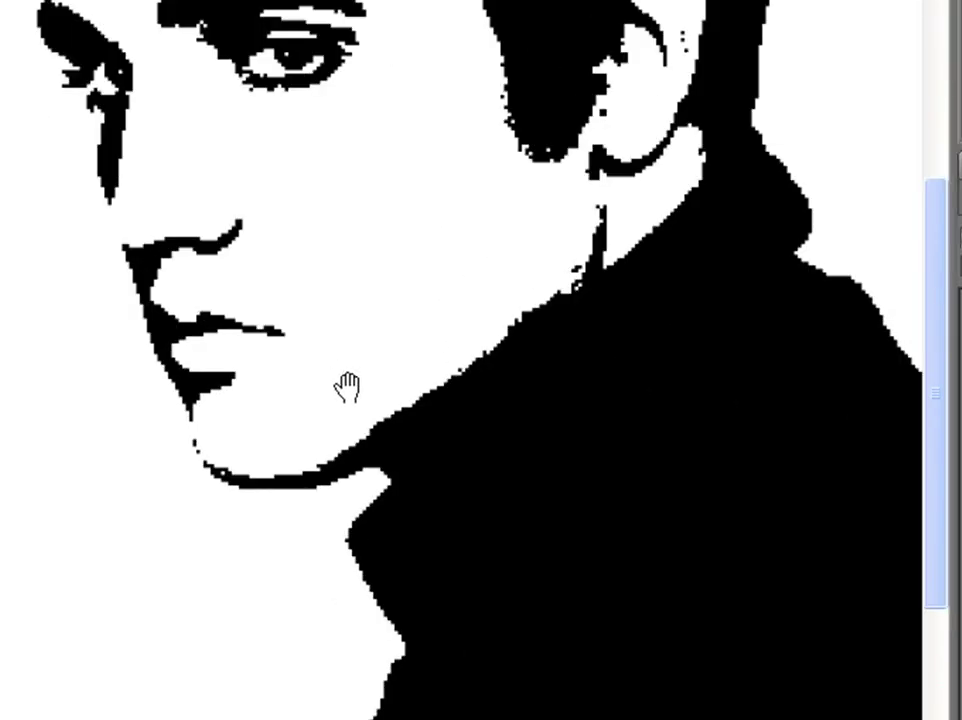
pyautogui.hotkey('ctrl', '-')
pyautogui.hotkey('ctrl', '-')
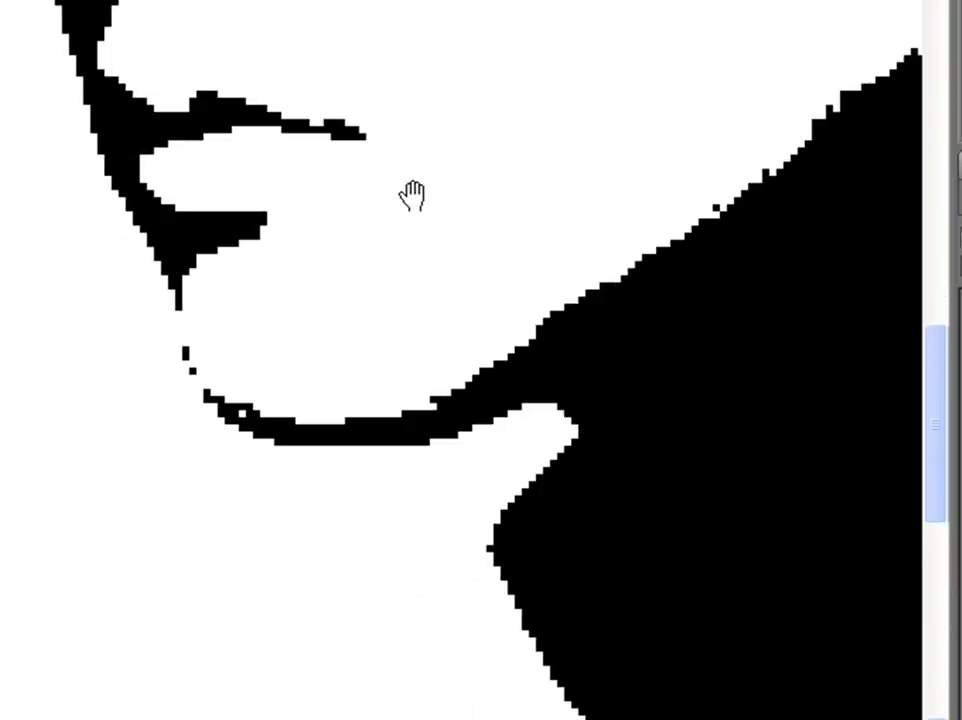
pyautogui.moveTo(493, 275); pyautogui.dragTo(474, 383)
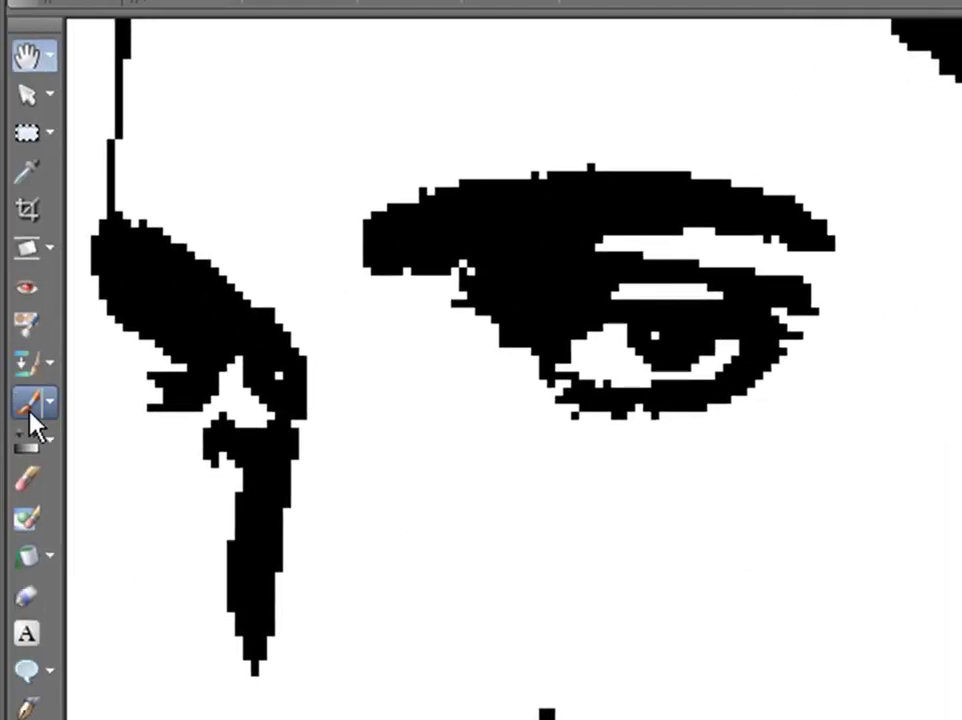
pyautogui.click(30, 405)
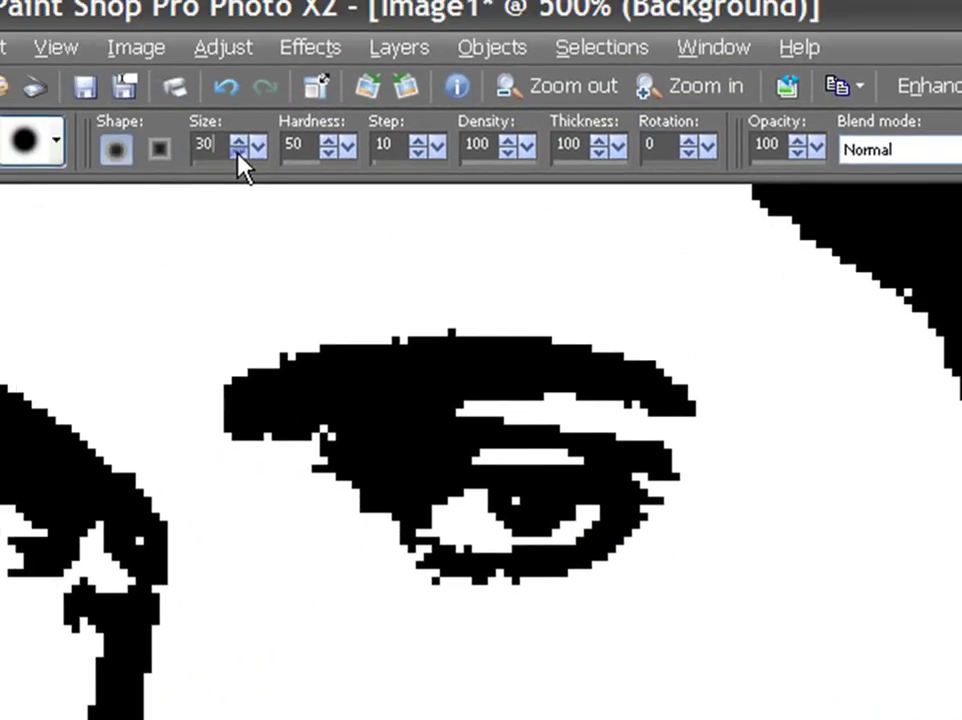
pyautogui.click(320, 172)
pyautogui.click(320, 172)
pyautogui.click(320, 176)
pyautogui.click(320, 176)
pyautogui.click(320, 176)
pyautogui.click(320, 176)
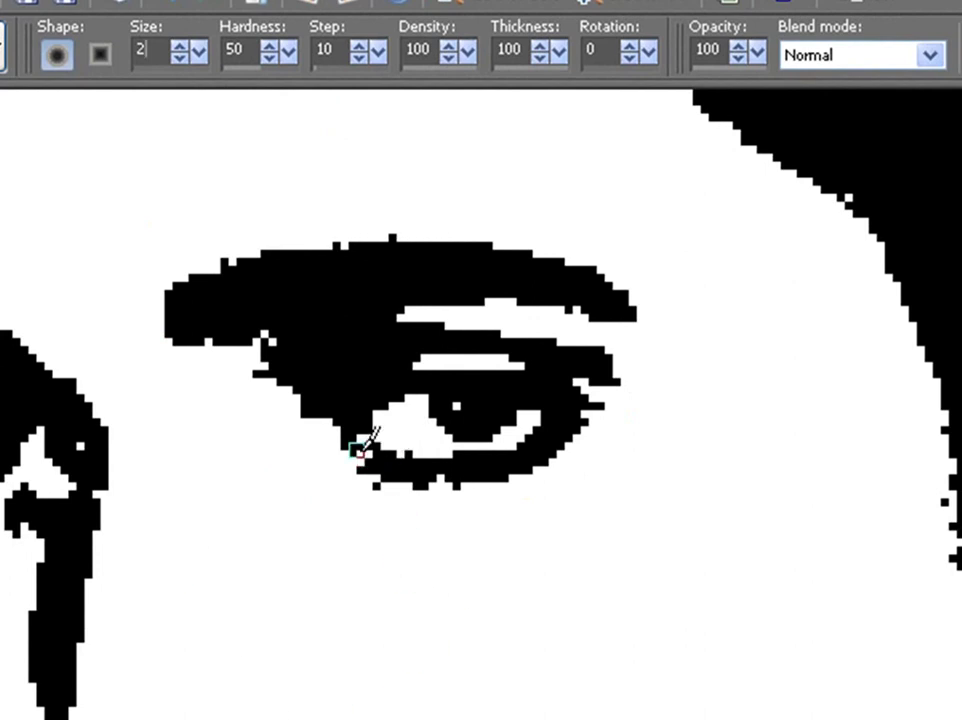
# - Paint white over the inner corner of the fully visible eye, the iris edge and the upper eyelid fold
pyautogui.moveTo(350, 447)
pyautogui.mouseDown()
pyautogui.moveTo(376, 436)
pyautogui.moveTo(343, 391)
pyautogui.mouseUp()
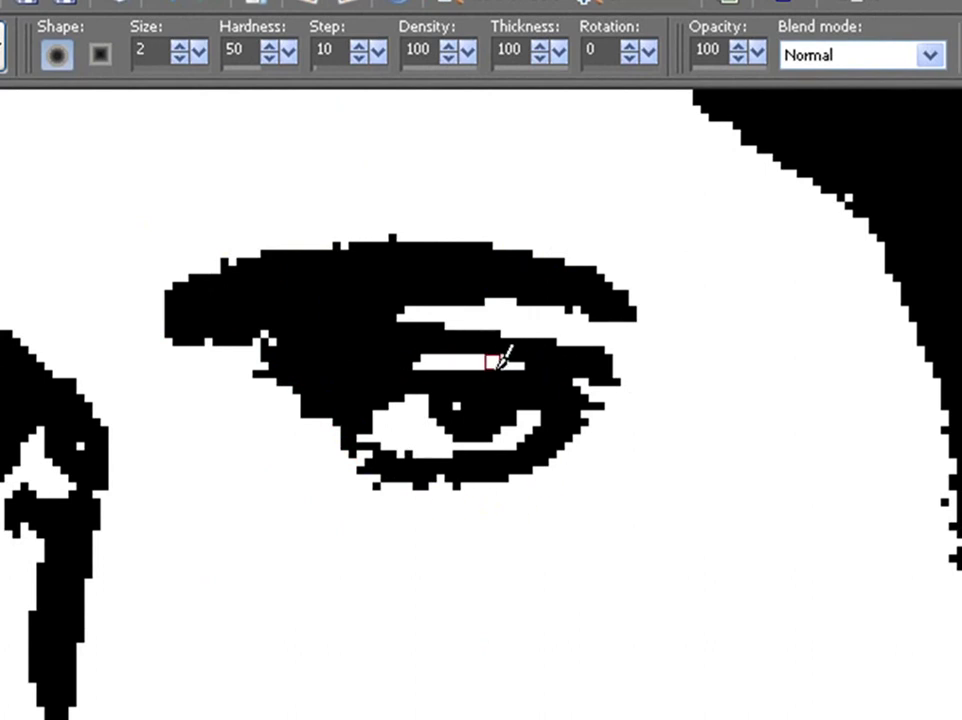
pyautogui.moveTo(420, 313); pyautogui.dragTo(445, 322)
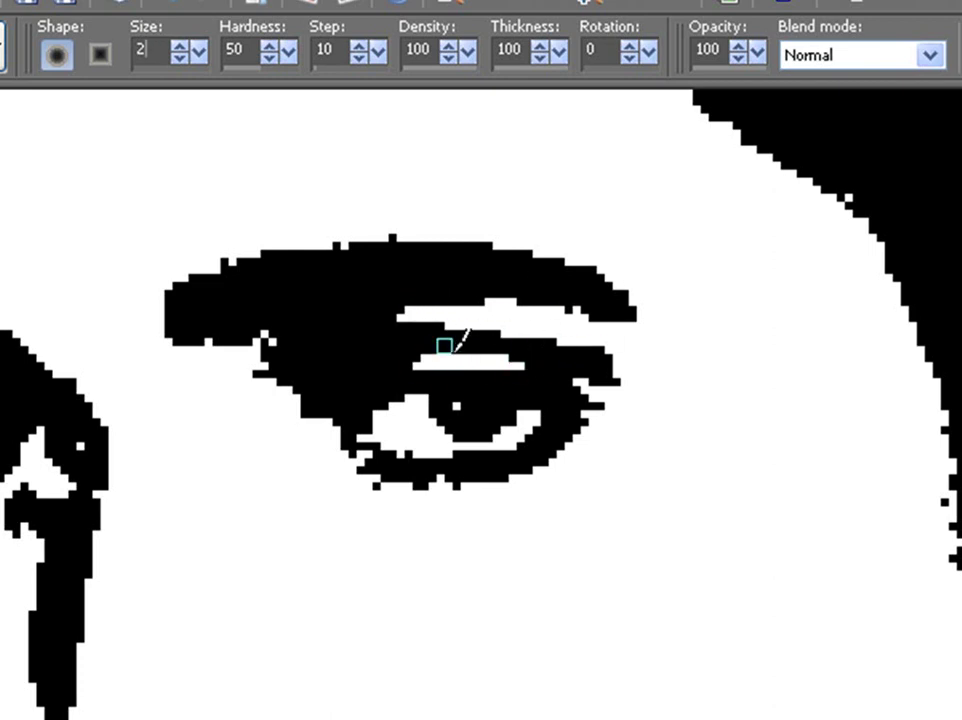
pyautogui.moveTo(515, 433); pyautogui.dragTo(530, 420)
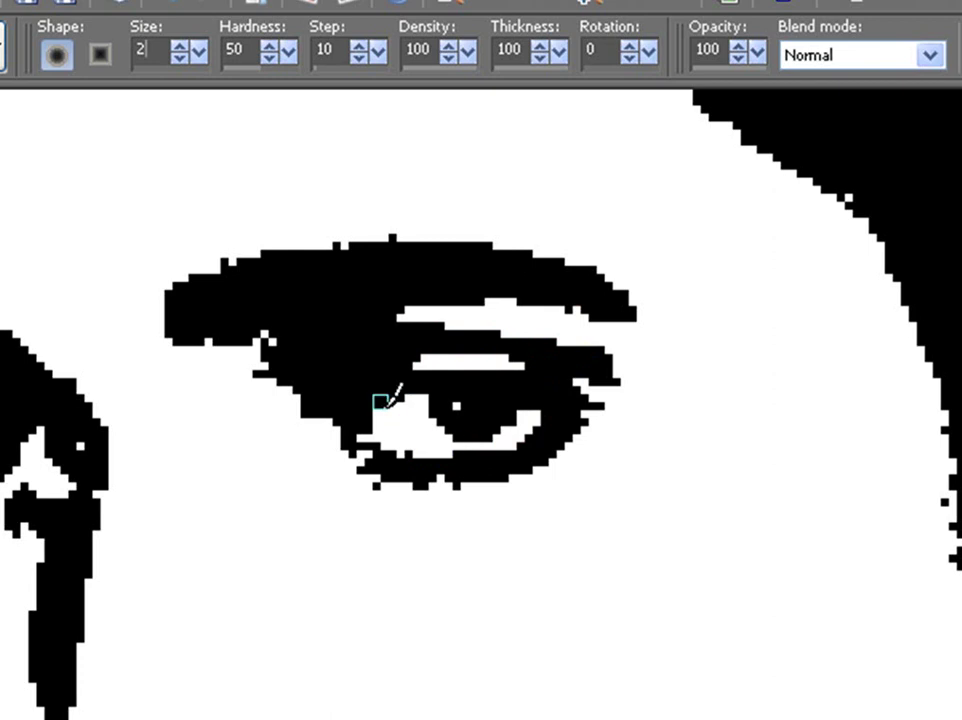
pyautogui.click(456, 406)
pyautogui.moveTo(396, 433); pyautogui.dragTo(375, 430)
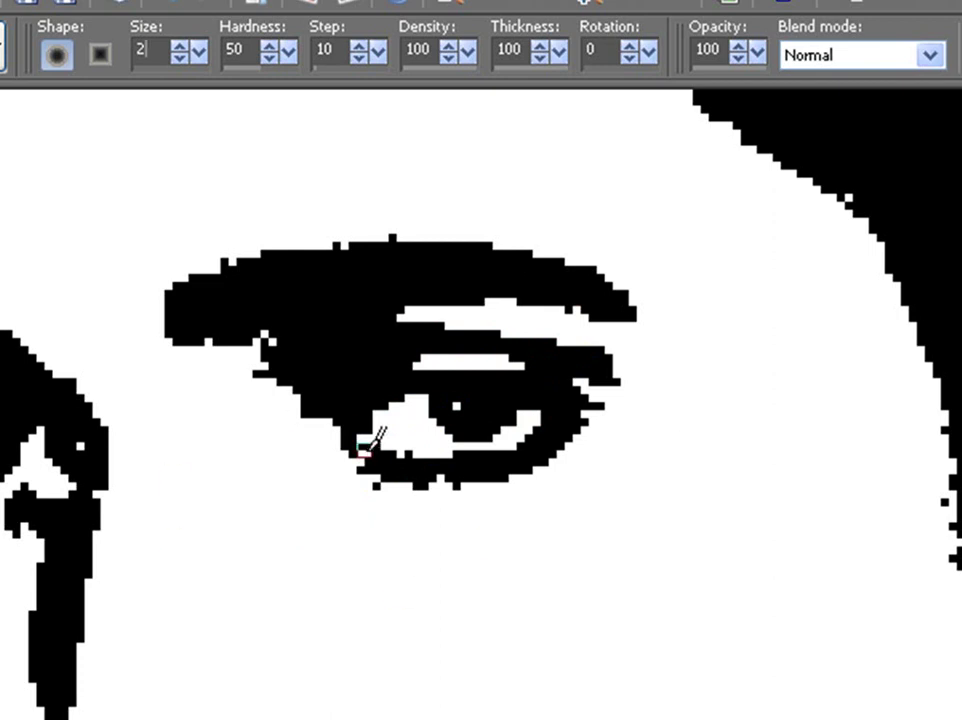
pyautogui.moveTo(361, 457)
pyautogui.mouseDown()
pyautogui.moveTo(380, 442)
pyautogui.moveTo(357, 458)
pyautogui.moveTo(365, 472)
pyautogui.mouseUp()
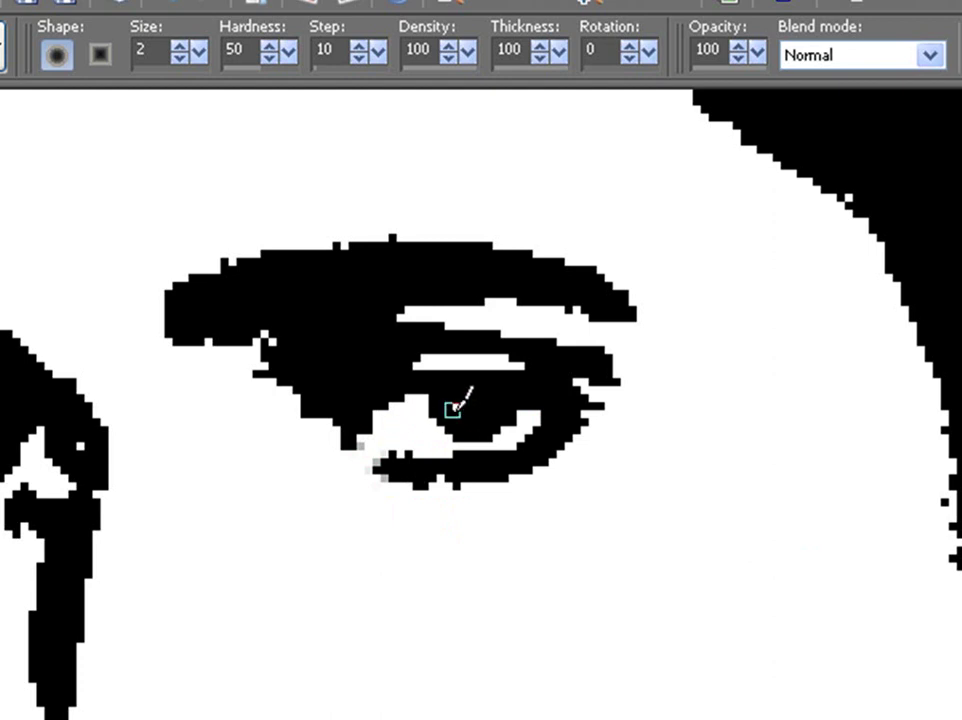
pyautogui.moveTo(437, 426); pyautogui.dragTo(411, 483)
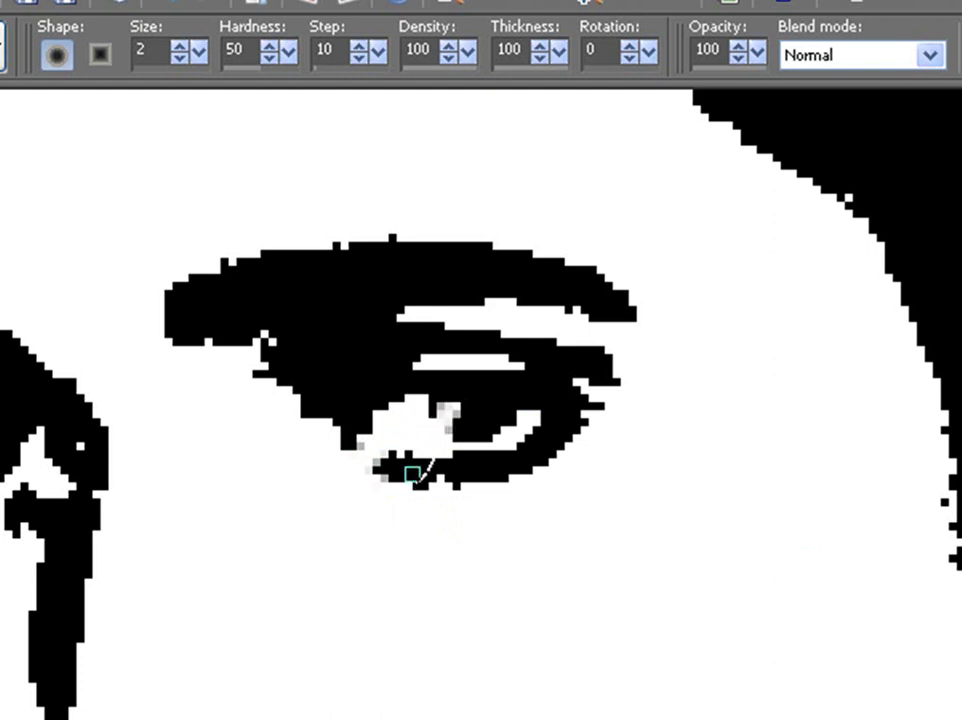
pyautogui.moveTo(510, 362); pyautogui.dragTo(606, 397)
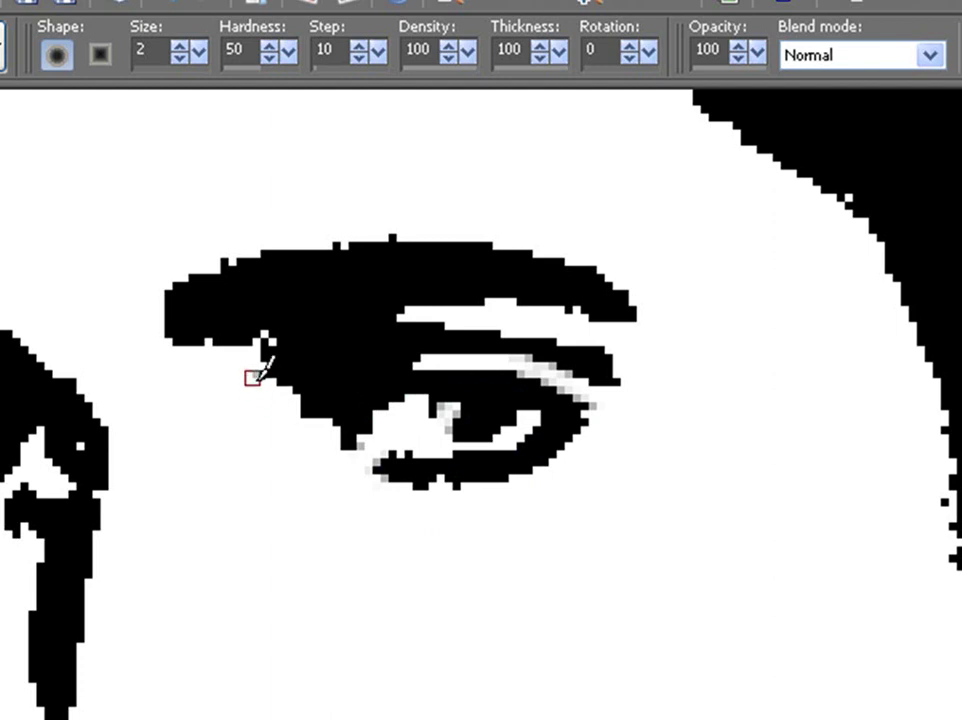
# - Clean up the ragged pixels along the eyebrow, the lower lashes and the shadow beside the nose bridge with white
pyautogui.moveTo(252, 353); pyautogui.dragTo(258, 339)
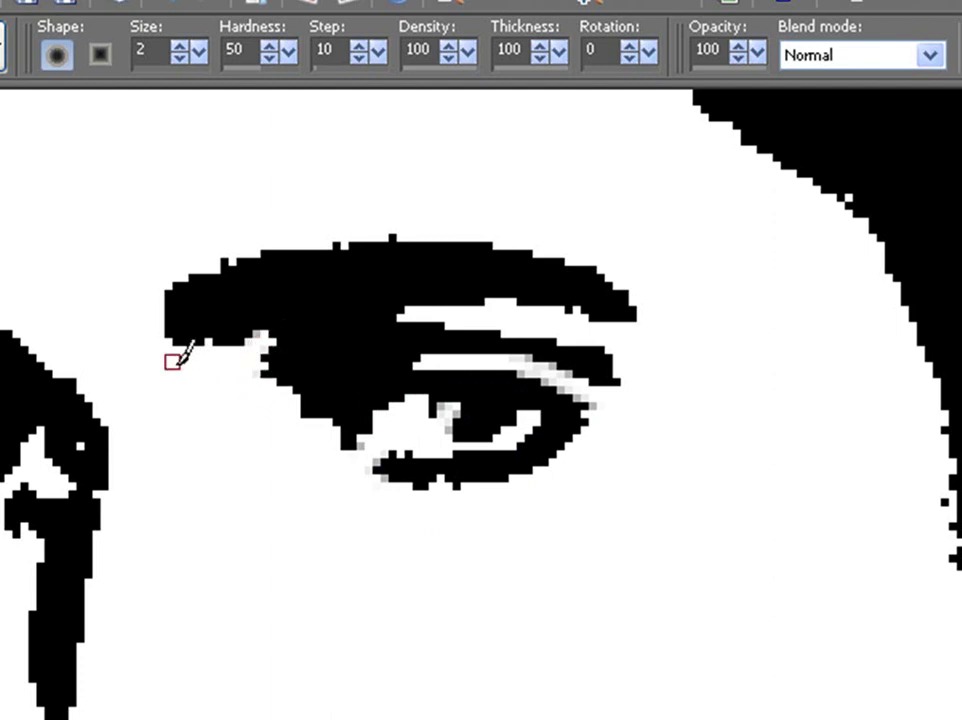
pyautogui.moveTo(367, 455)
pyautogui.mouseDown()
pyautogui.moveTo(365, 472)
pyautogui.moveTo(412, 487)
pyautogui.mouseUp()
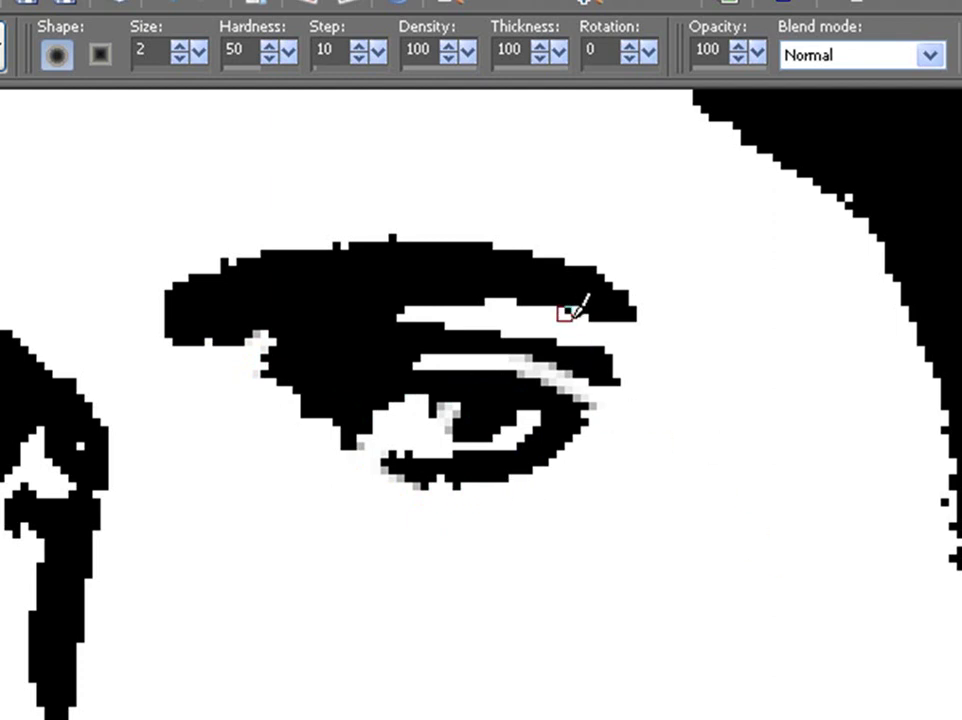
pyautogui.click(392, 237)
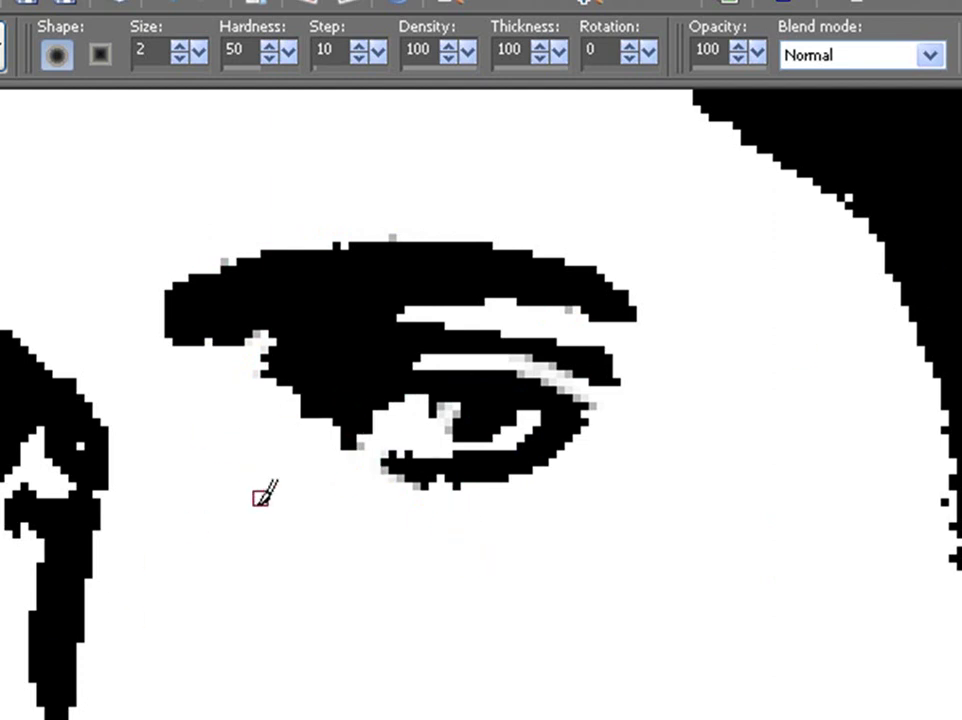
pyautogui.moveTo(340, 428); pyautogui.dragTo(276, 370)
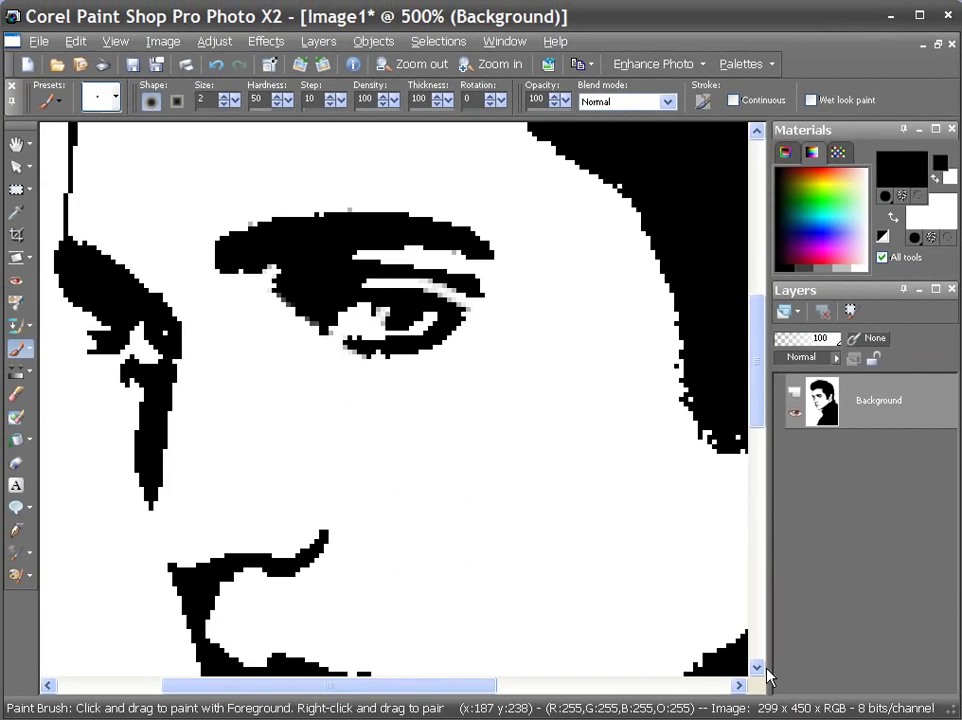
# - Make white the foreground colour and paint out the loose pixels in the gap of the chin outline
pyautogui.click(833, 719)
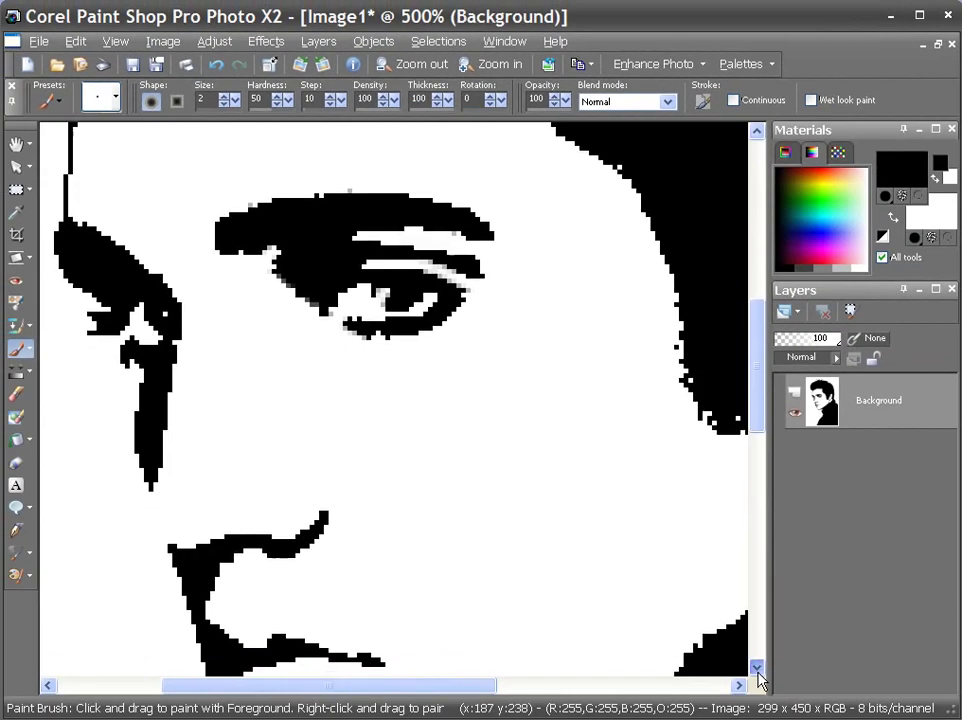
pyautogui.moveTo(759, 676); pyautogui.dragTo(762, 680)
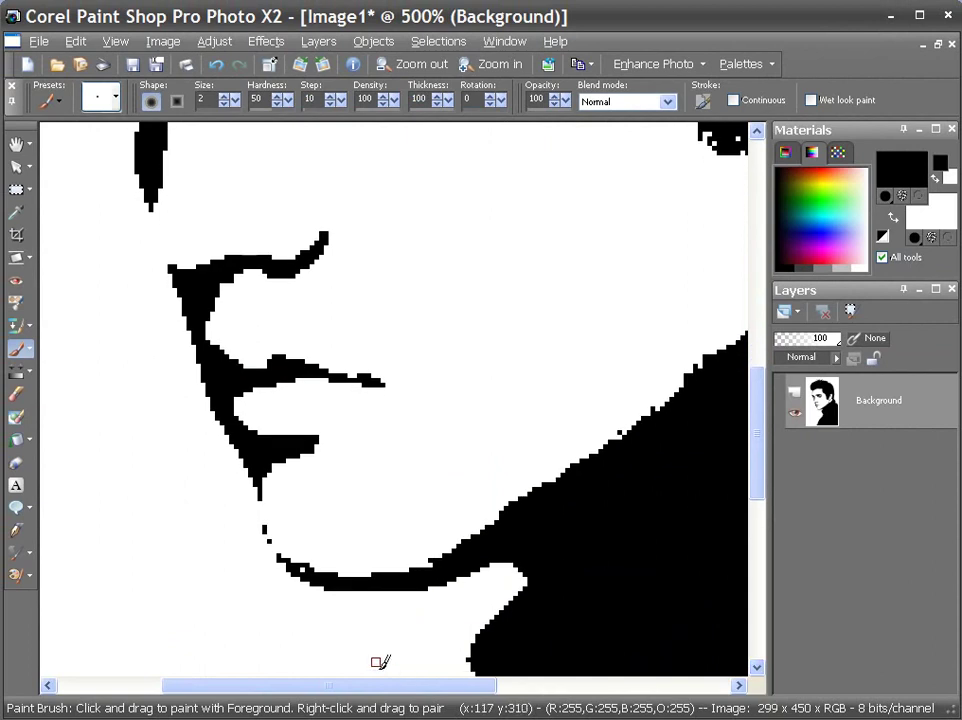
pyautogui.moveTo(270, 535); pyautogui.dragTo(258, 527)
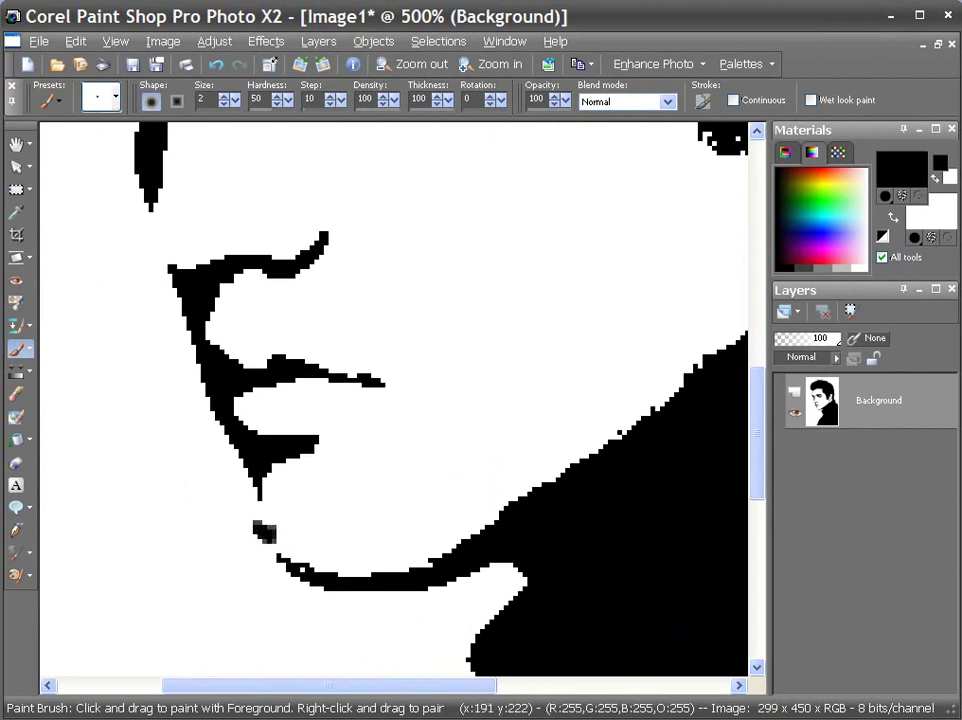
pyautogui.click(891, 218)
pyautogui.moveTo(262, 528); pyautogui.dragTo(258, 530)
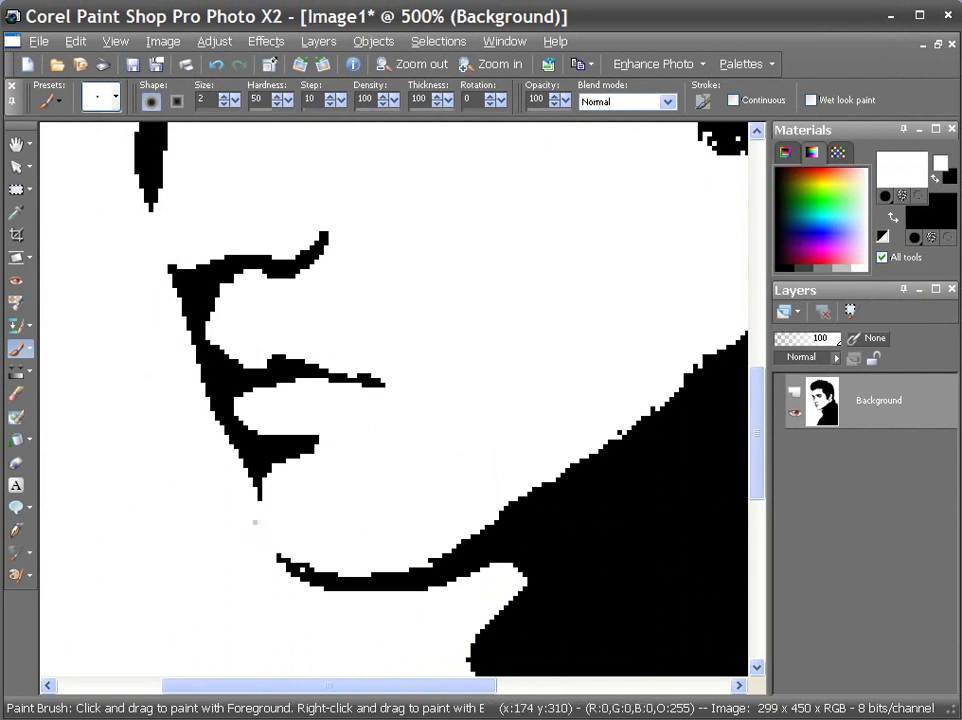
# - Paint a thin white line across the nape to separate the back hair from the jacket collar
pyautogui.scroll(-1, 451, 442)
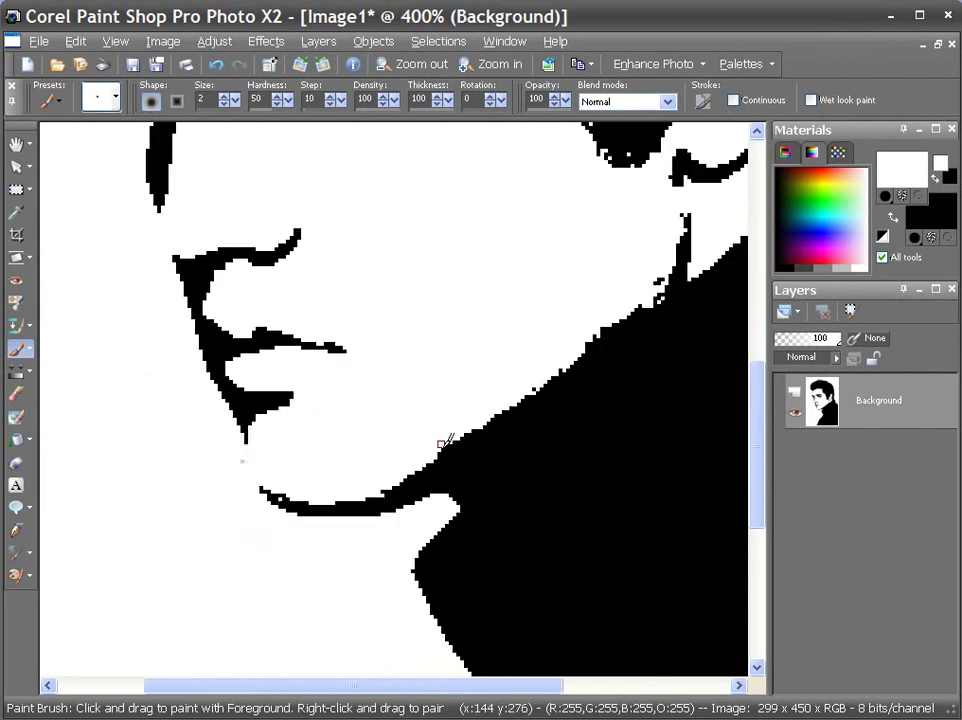
pyautogui.scroll(-1, 614, 613)
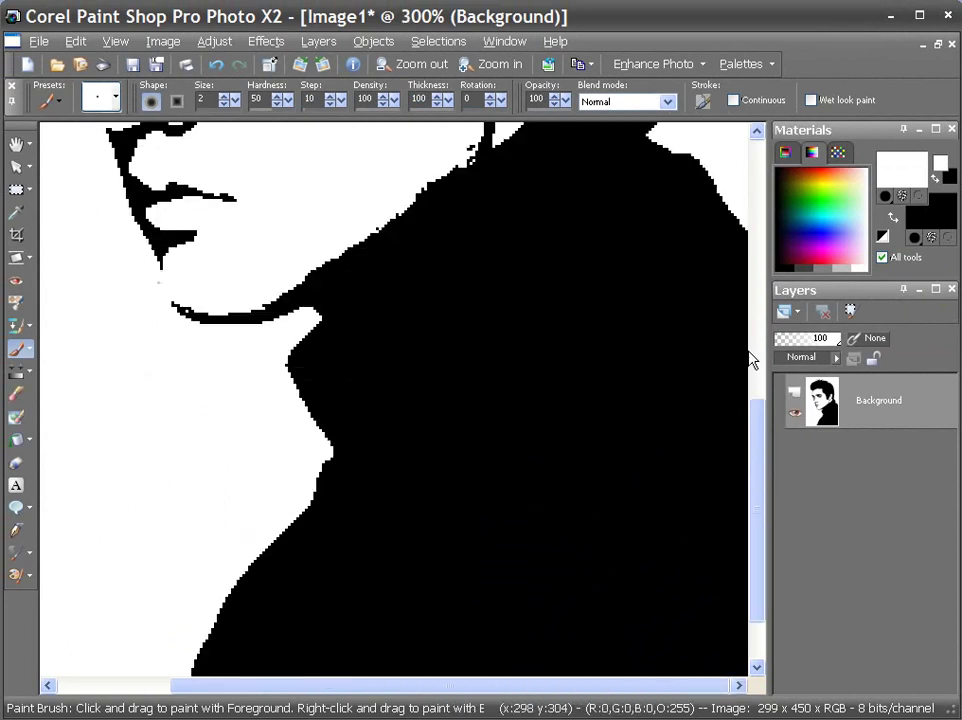
pyautogui.moveTo(762, 423); pyautogui.dragTo(767, 286)
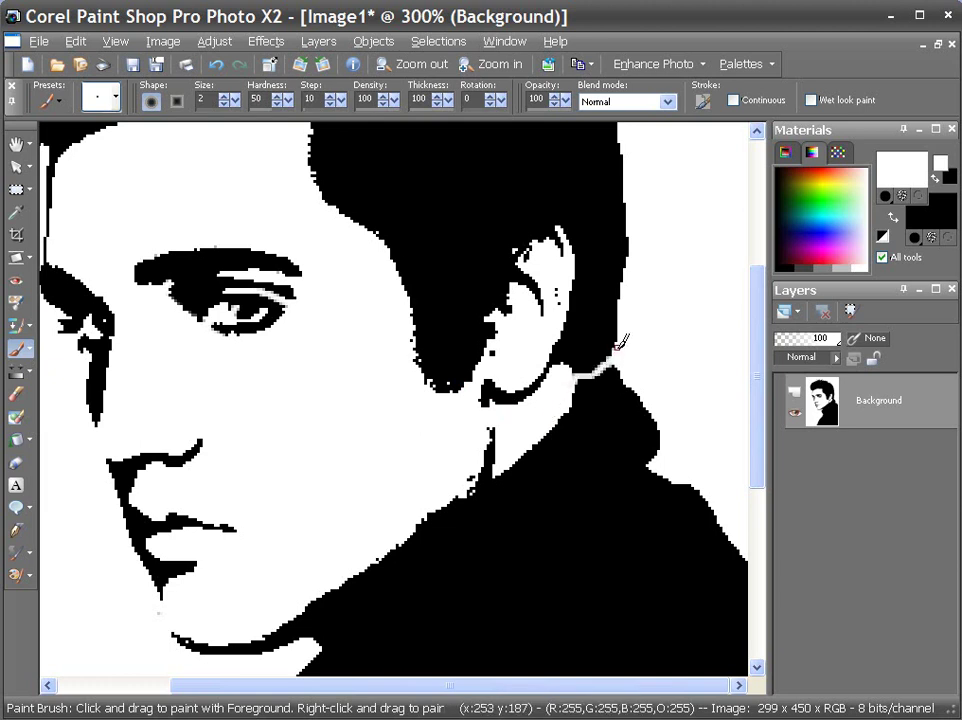
pyautogui.moveTo(572, 381)
pyautogui.mouseDown()
pyautogui.moveTo(583, 387)
pyautogui.moveTo(612, 369)
pyautogui.moveTo(578, 387)
pyautogui.mouseUp()
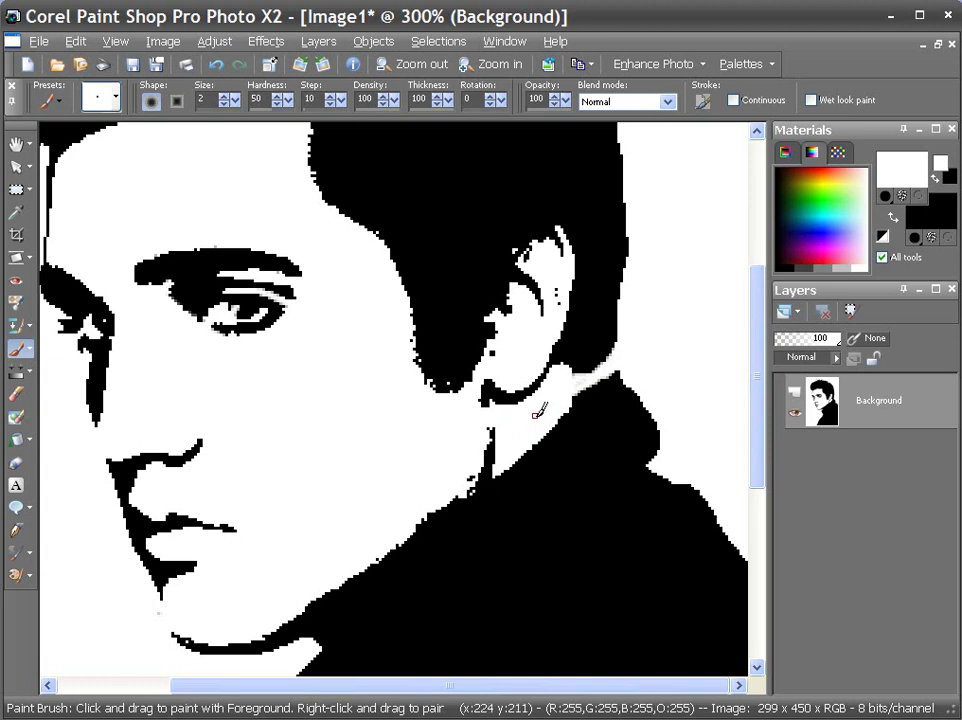
# - Paint white over the stray pixels beside the neck line just above the jacket collar
pyautogui.moveTo(477, 462)
pyautogui.mouseDown()
pyautogui.moveTo(480, 483)
pyautogui.moveTo(489, 459)
pyautogui.mouseUp()
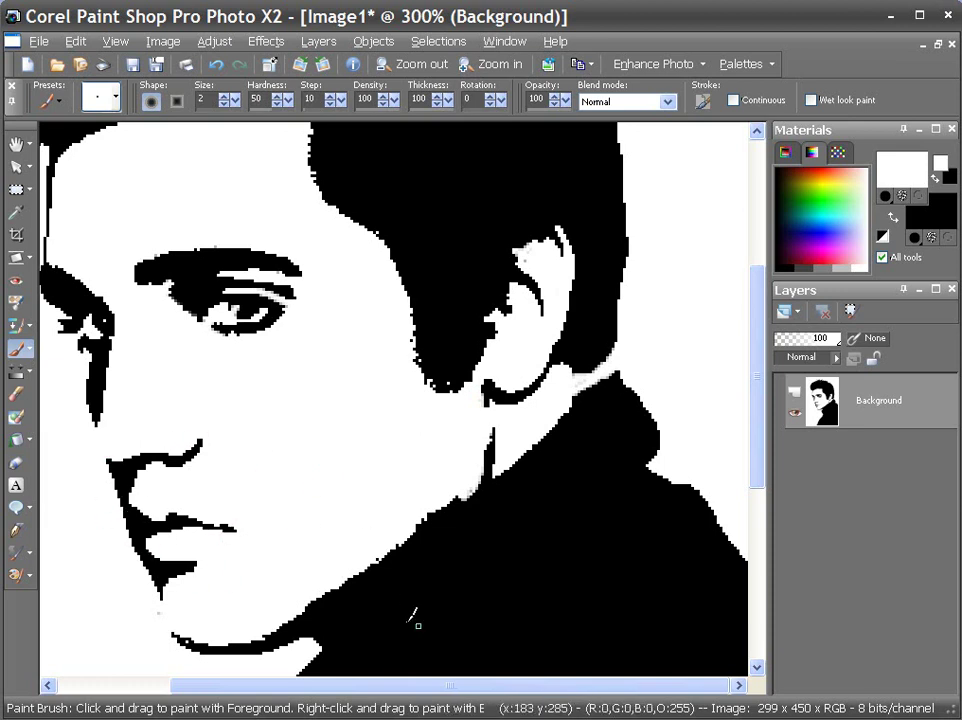
# - Make black the foreground colour and thicken the thin forehead outline where it runs up into the front hair
pyautogui.moveTo(551, 697); pyautogui.dragTo(533, 700)
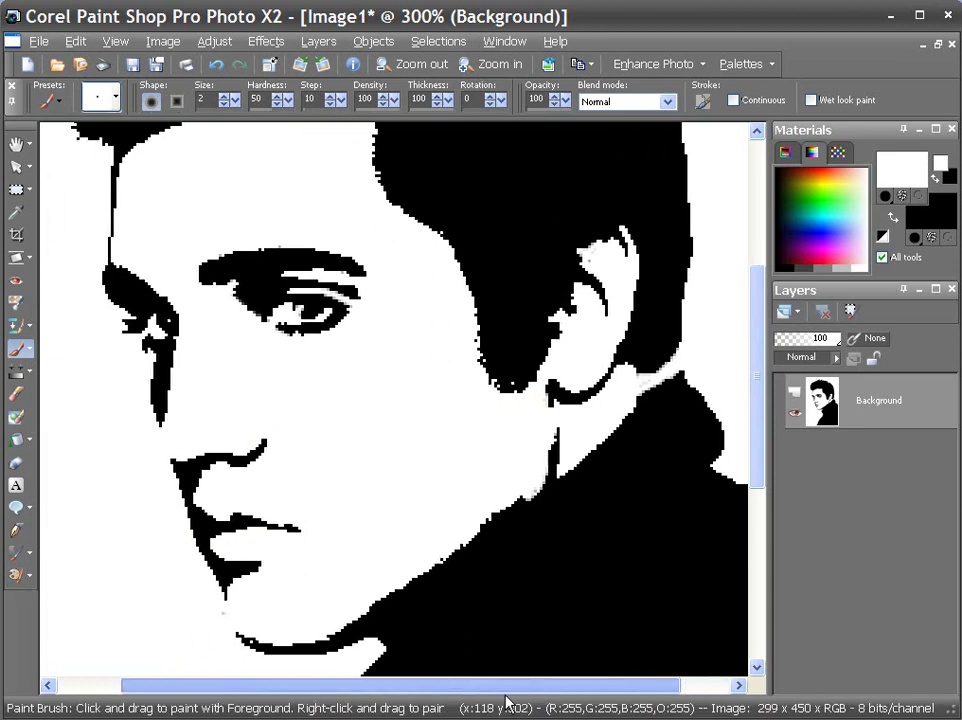
pyautogui.scroll(1, 210, 296)
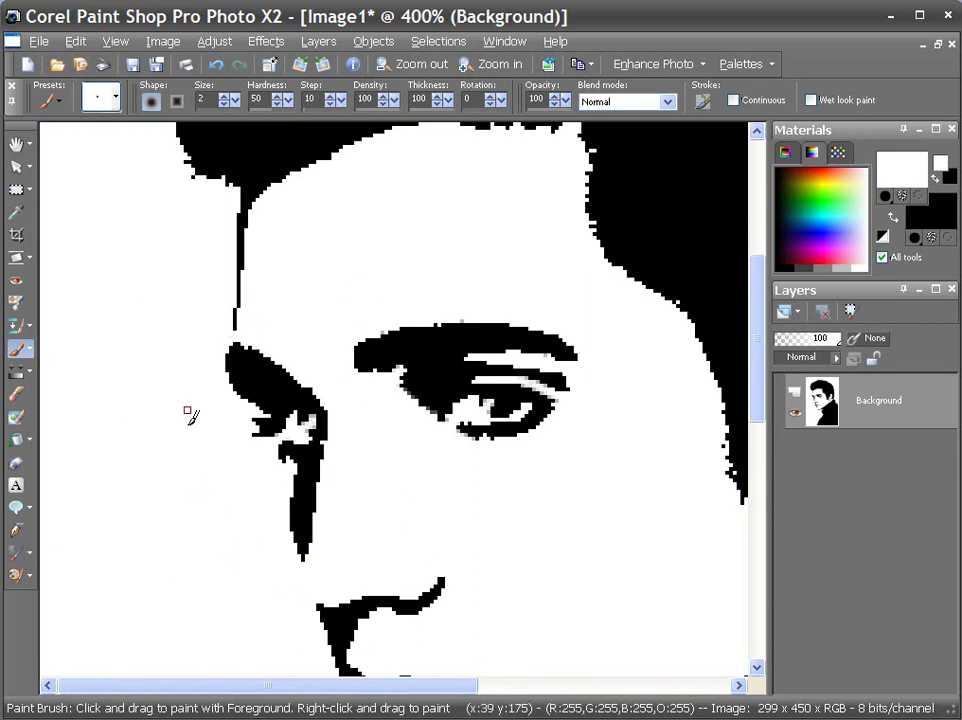
pyautogui.click(892, 220)
pyautogui.moveTo(240, 322); pyautogui.dragTo(264, 174)
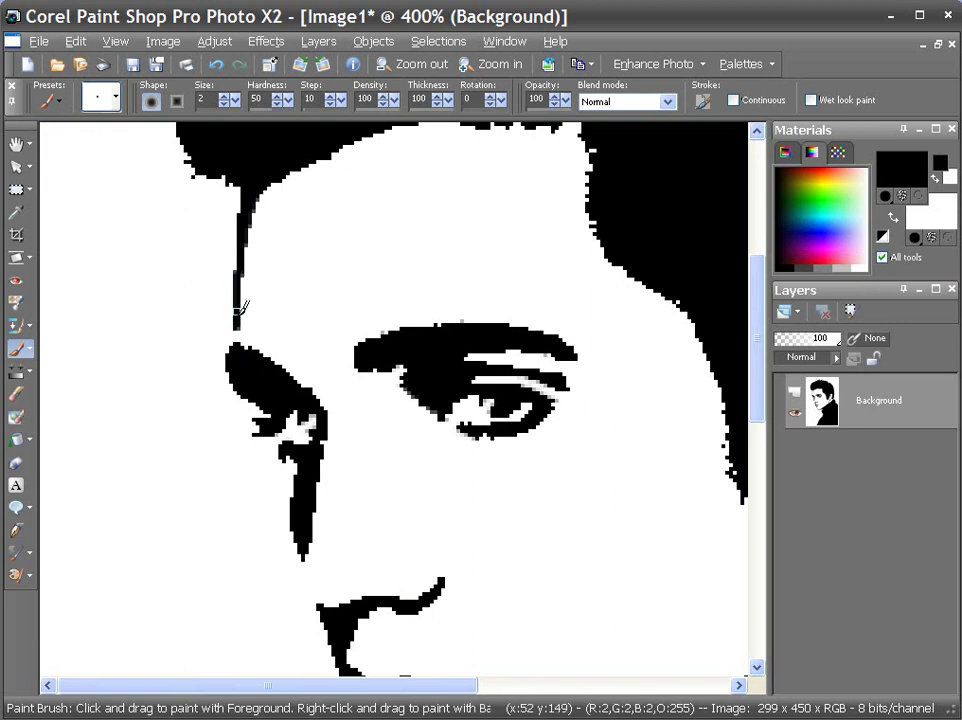
pyautogui.moveTo(243, 270); pyautogui.dragTo(284, 160)
# - Fill the white gaps in and between the hair spikes on top of the head with black
pyautogui.moveTo(754, 382); pyautogui.dragTo(762, 268)
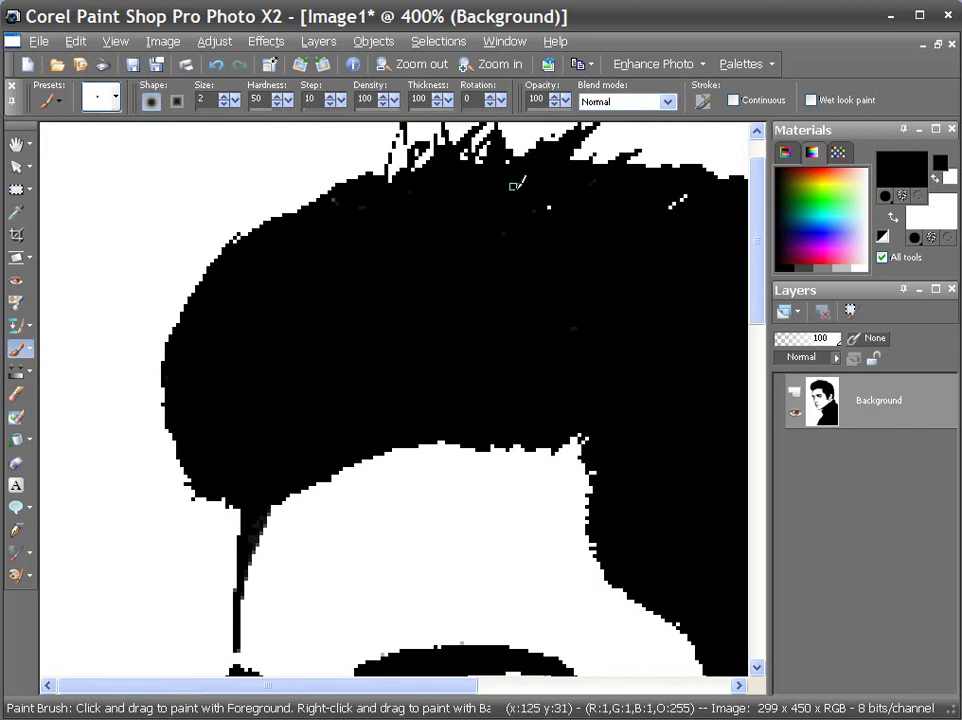
pyautogui.scroll(1, 765, 255)
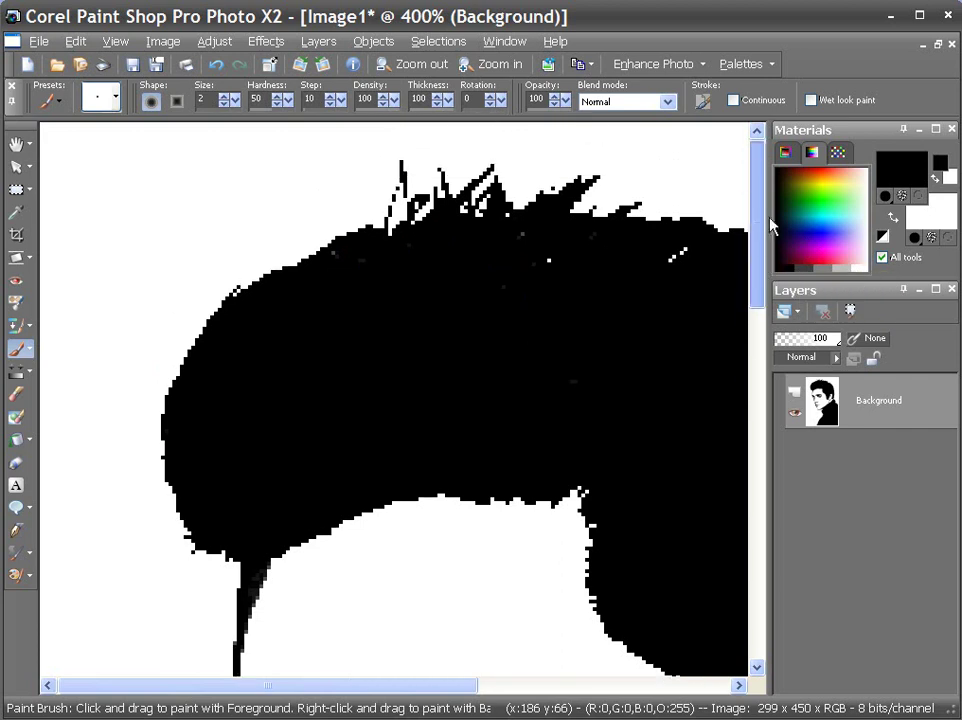
pyautogui.moveTo(400, 200)
pyautogui.mouseDown()
pyautogui.moveTo(408, 184)
pyautogui.moveTo(404, 220)
pyautogui.moveTo(452, 198)
pyautogui.moveTo(452, 158)
pyautogui.mouseUp()
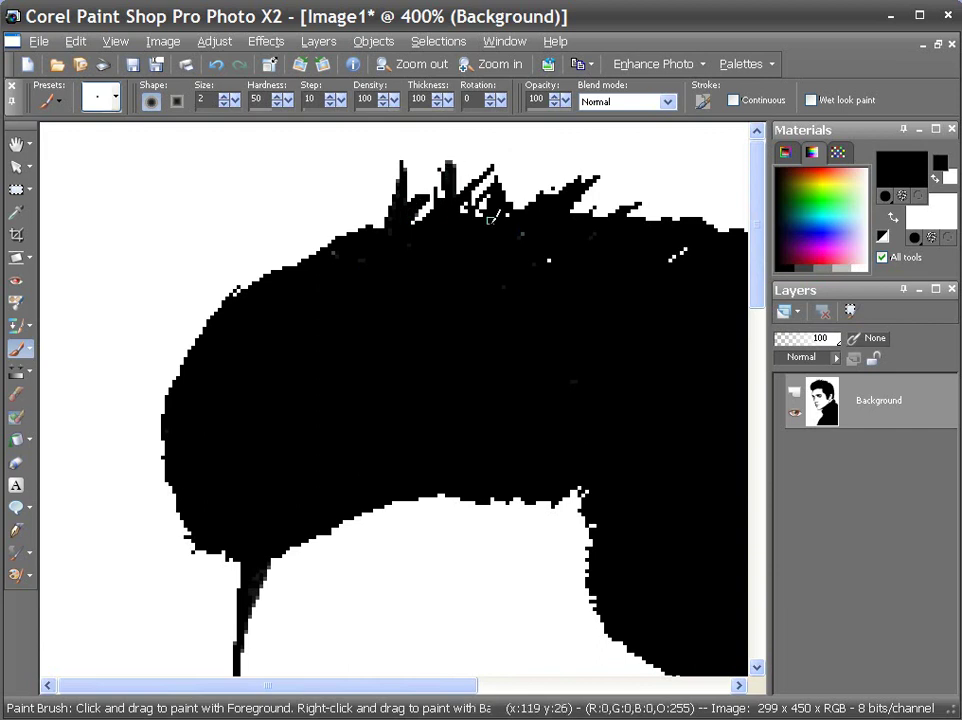
pyautogui.moveTo(472, 260)
pyautogui.mouseDown()
pyautogui.moveTo(492, 192)
pyautogui.moveTo(468, 208)
pyautogui.mouseUp()
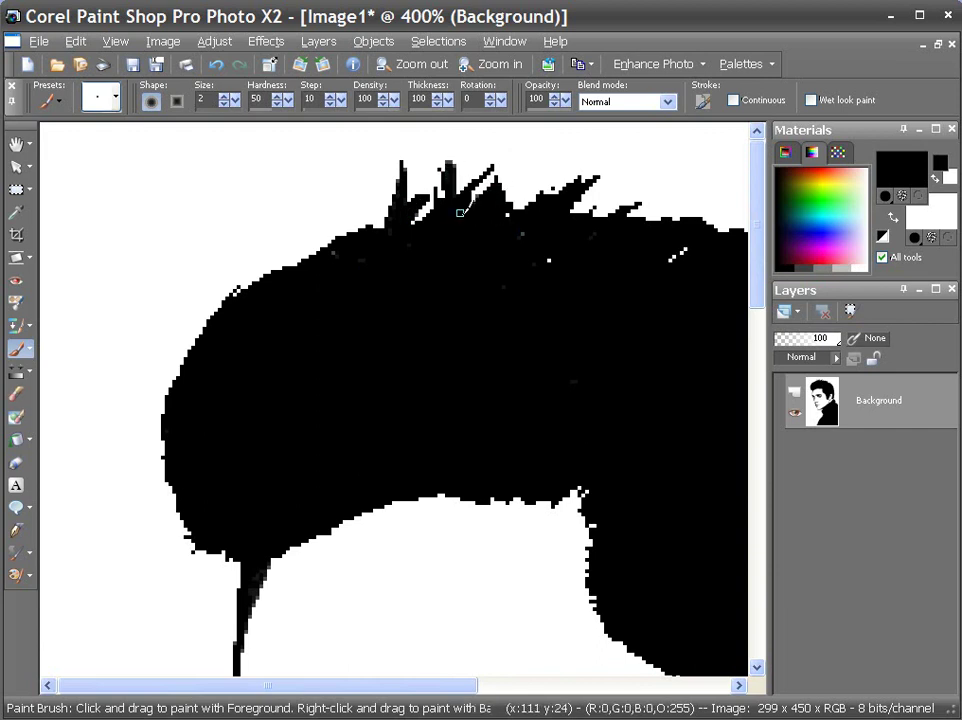
# - Paint black over the white specks inside the top hair and thicken the loose strand at the crown
pyautogui.moveTo(676, 253); pyautogui.dragTo(689, 255)
pyautogui.moveTo(408, 686); pyautogui.dragTo(623, 686)
pyautogui.moveTo(427, 281)
pyautogui.mouseDown()
pyautogui.moveTo(450, 330)
pyautogui.moveTo(473, 292)
pyautogui.moveTo(514, 291)
pyautogui.moveTo(472, 284)
pyautogui.moveTo(439, 299)
pyautogui.moveTo(478, 287)
pyautogui.mouseUp()
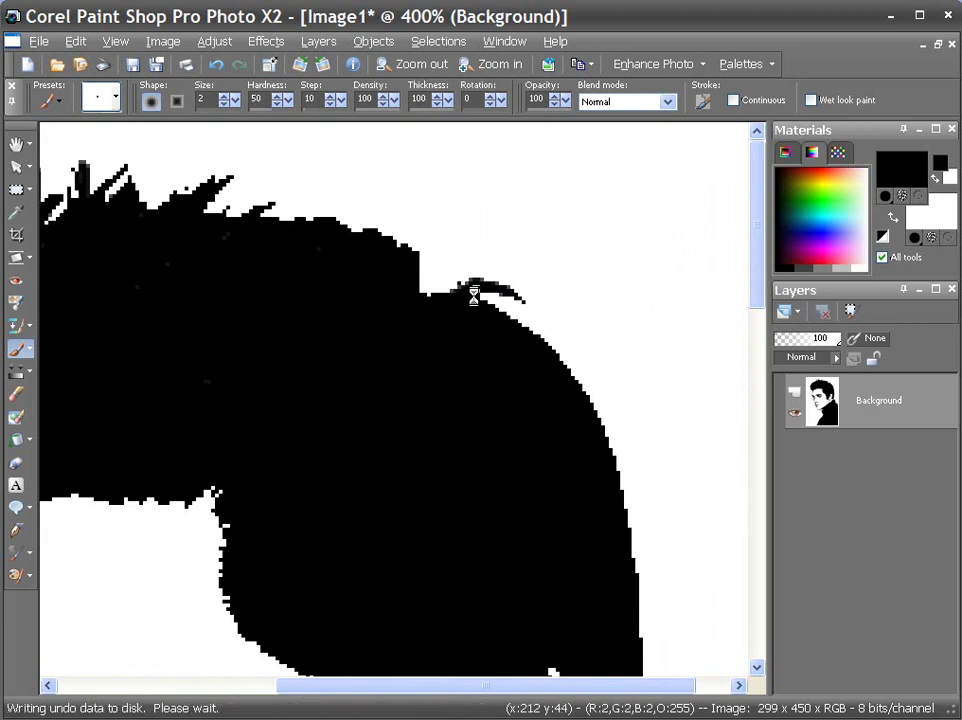
# - Examine the whole stencil and the upper edge of the hair for leftover stray pixels
pyautogui.scroll(-4, 354, 348)
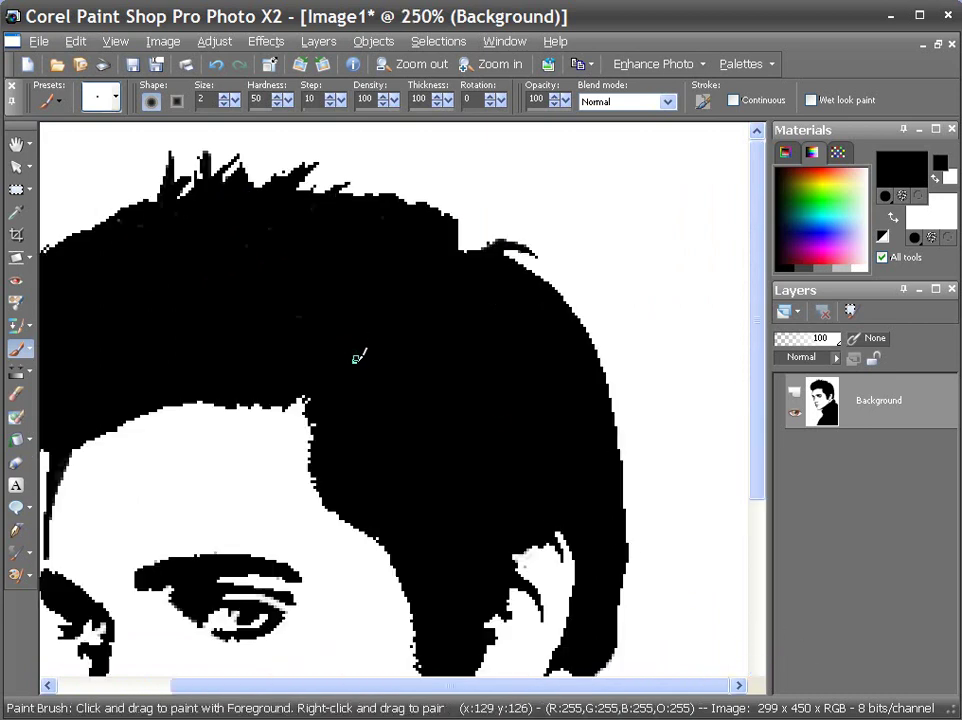
pyautogui.scroll(-1, 245, 403)
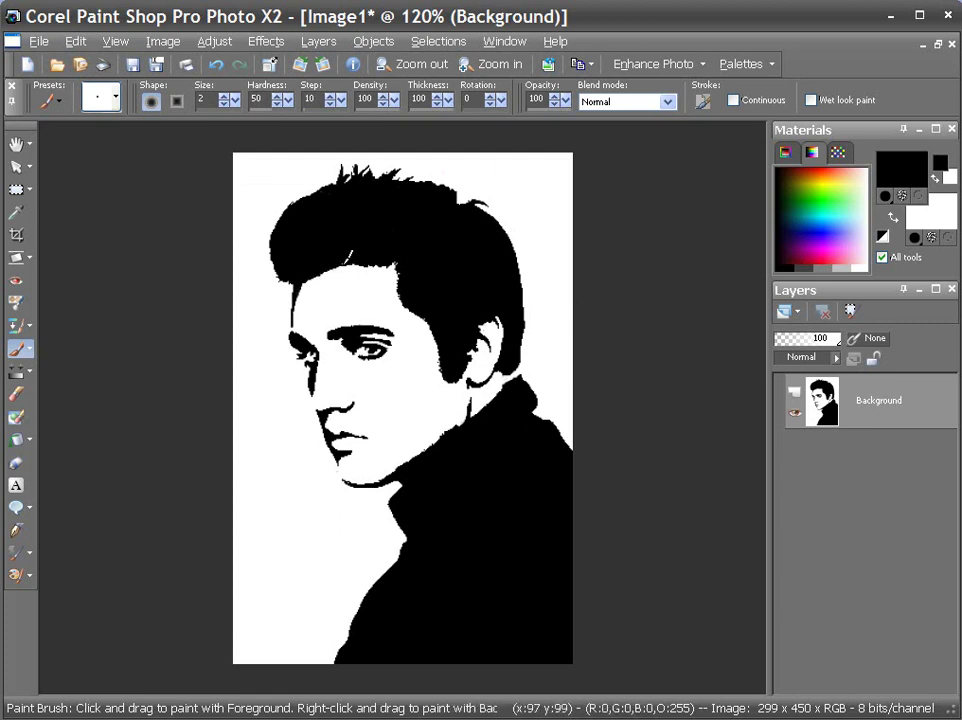
pyautogui.scroll(7, 348, 298)
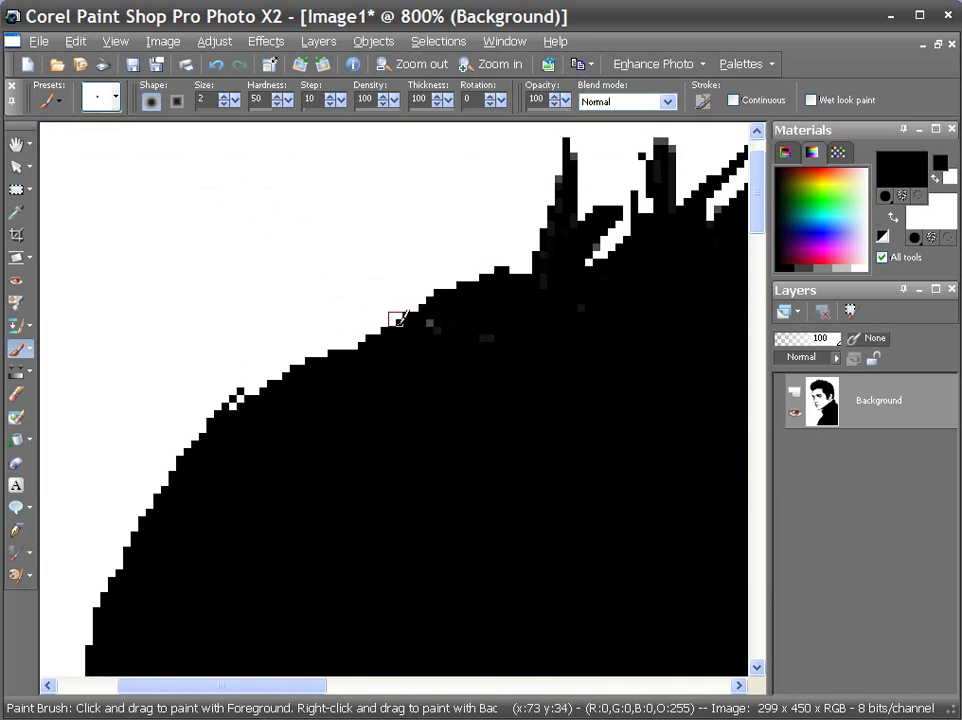
pyautogui.scroll(-8, 326, 380)
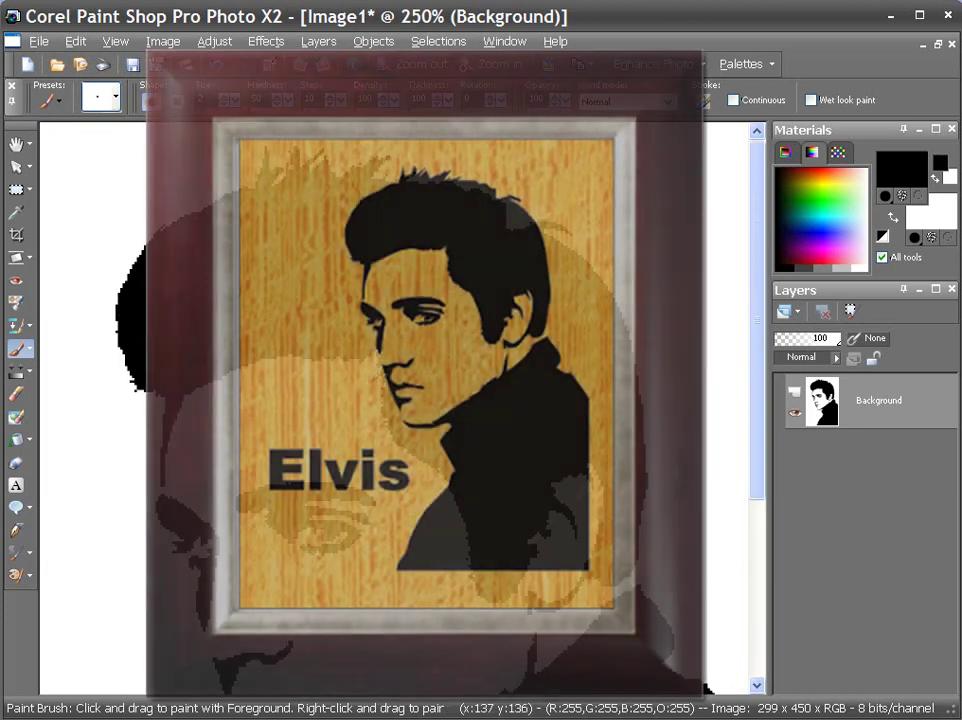